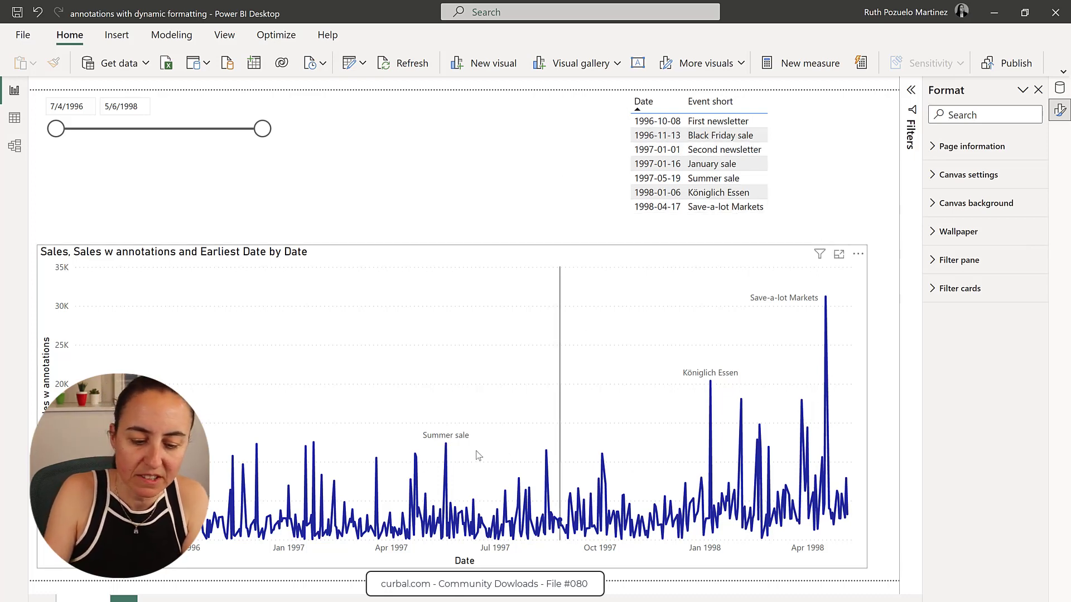
- Inspect the Annotations table's rows, then return to the model diagram
mouse_move(496, 445)
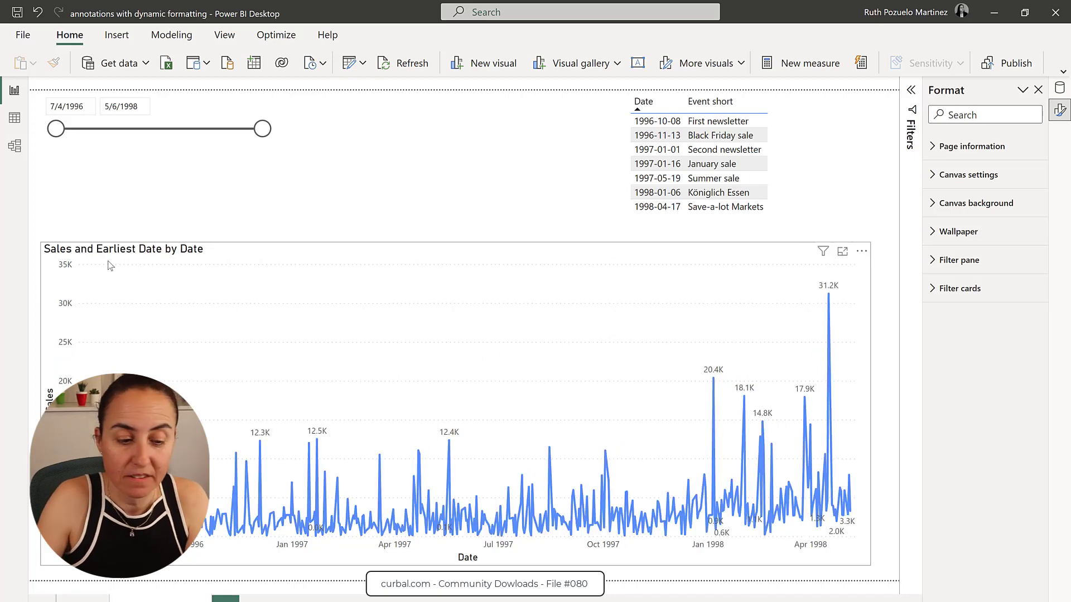
click(15, 146)
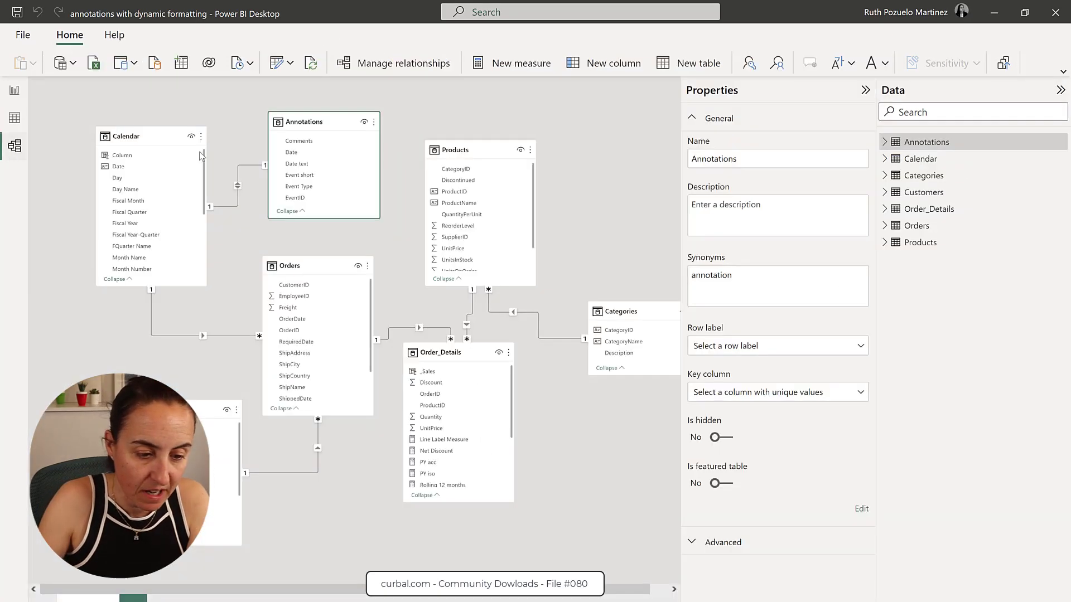
click(16, 118)
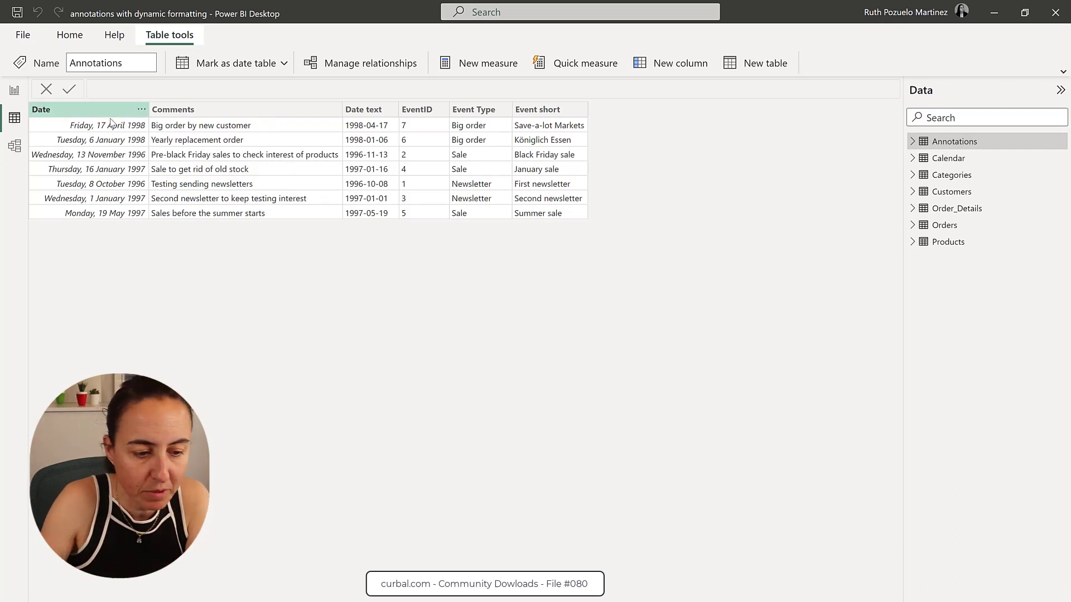
click(16, 146)
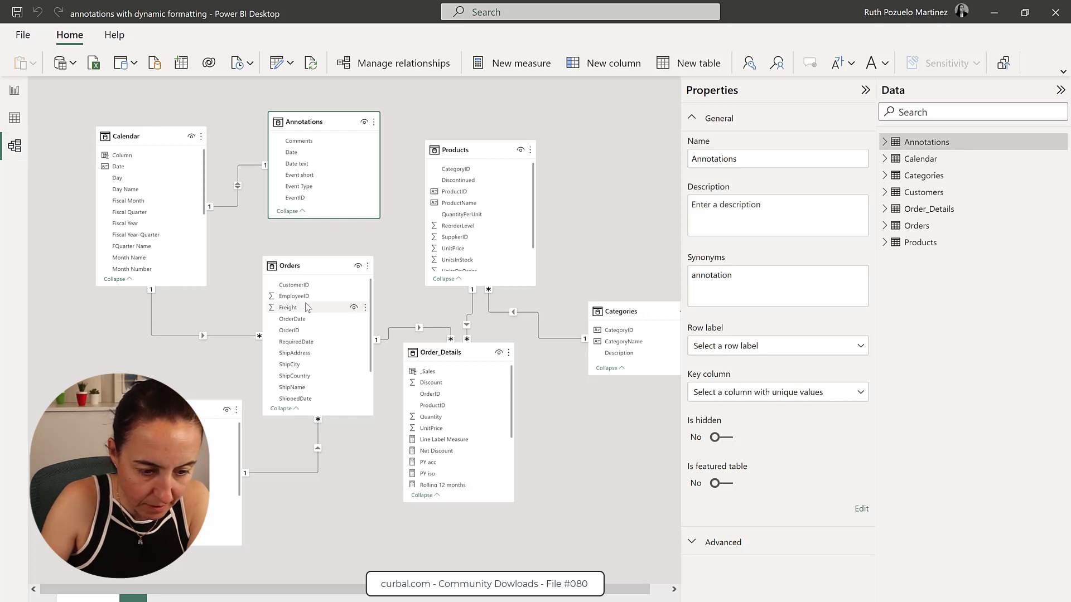
- Set the Calendar–Annotations Date relationship to one-to-many with single cross-filter direction
click(237, 181)
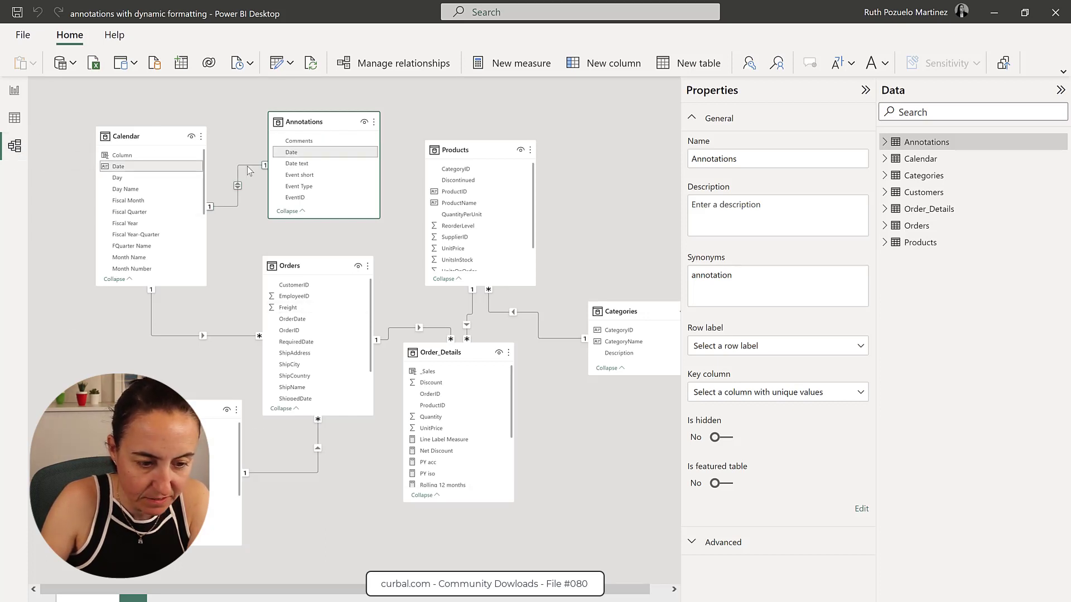
double_click(249, 168)
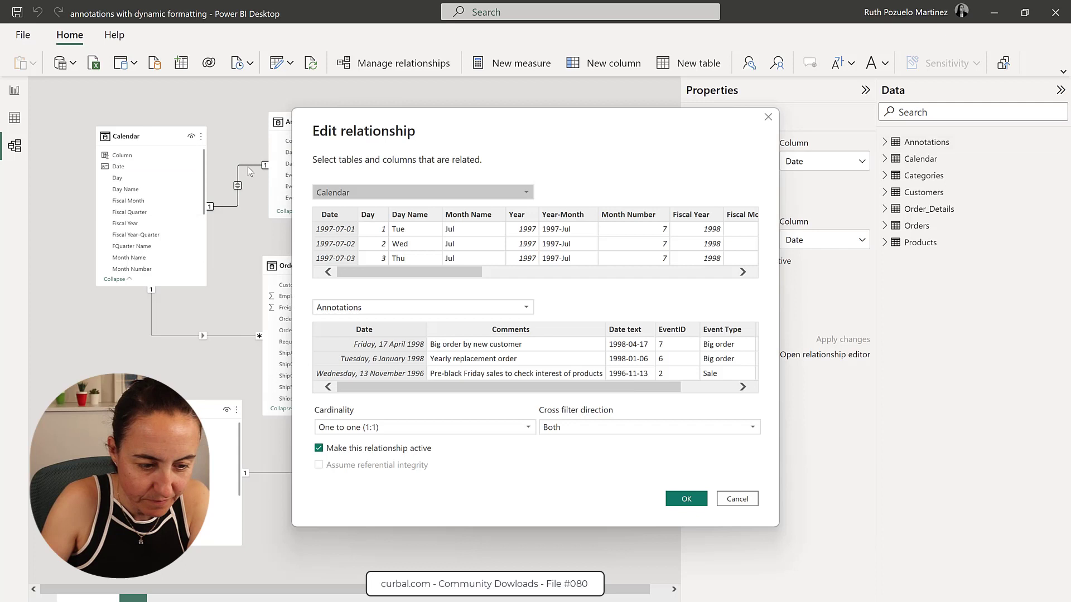
click(616, 430)
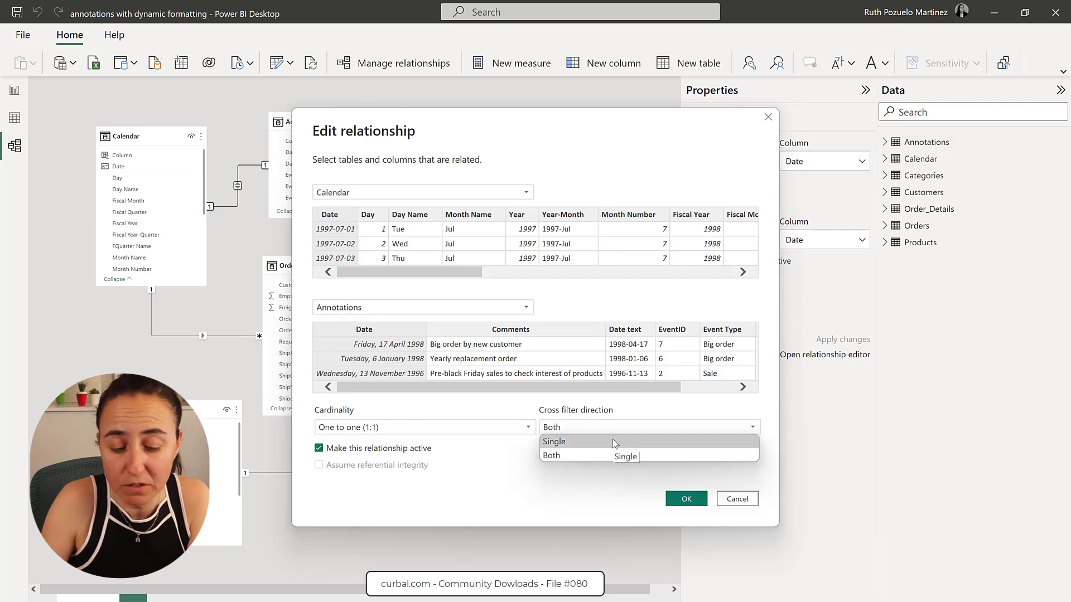
click(612, 441)
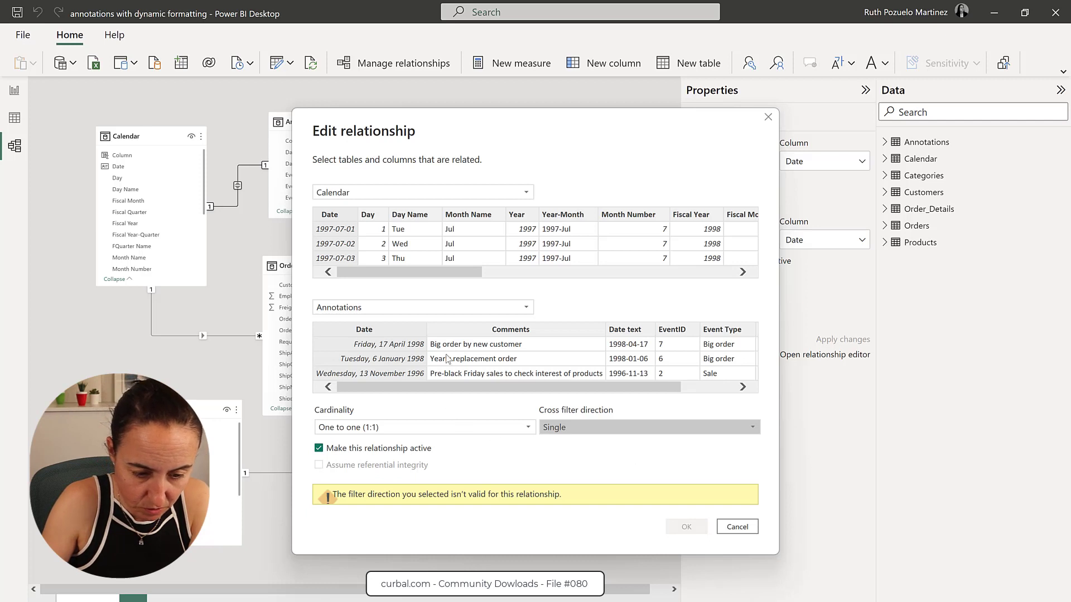
click(404, 428)
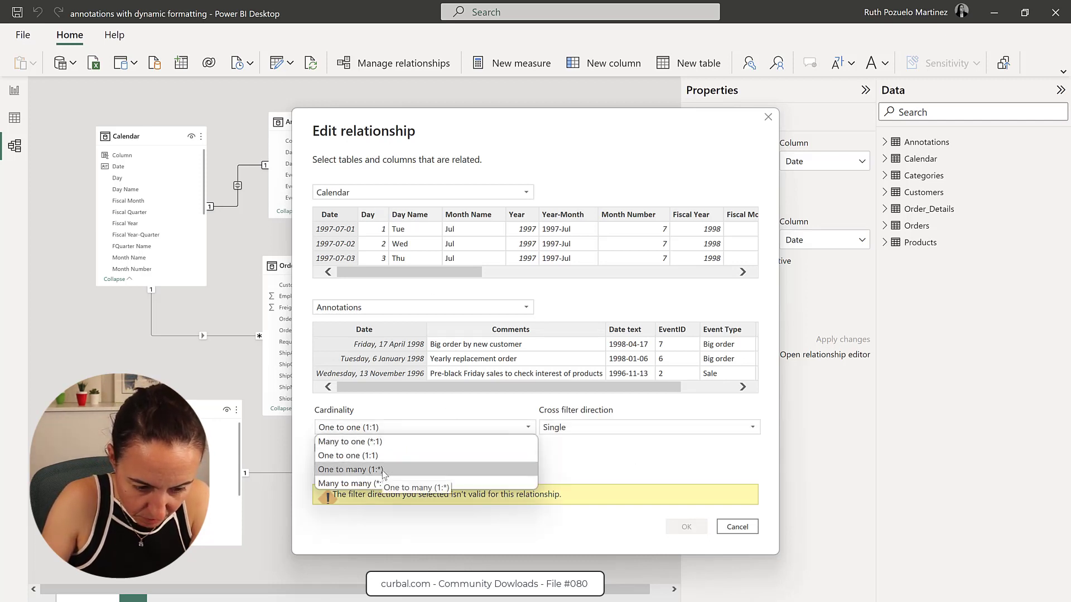
click(383, 471)
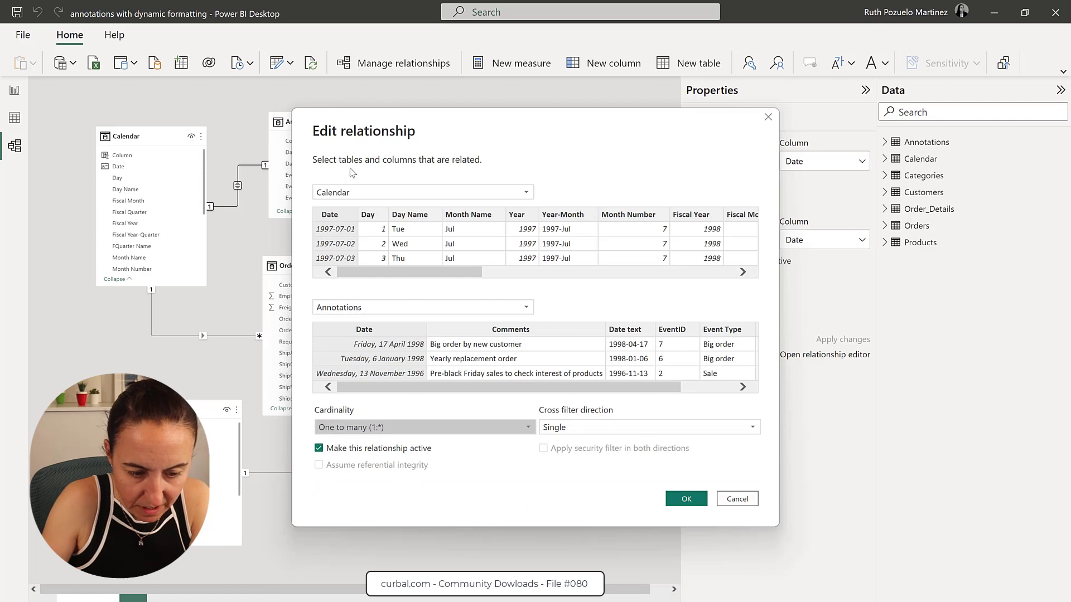
click(686, 500)
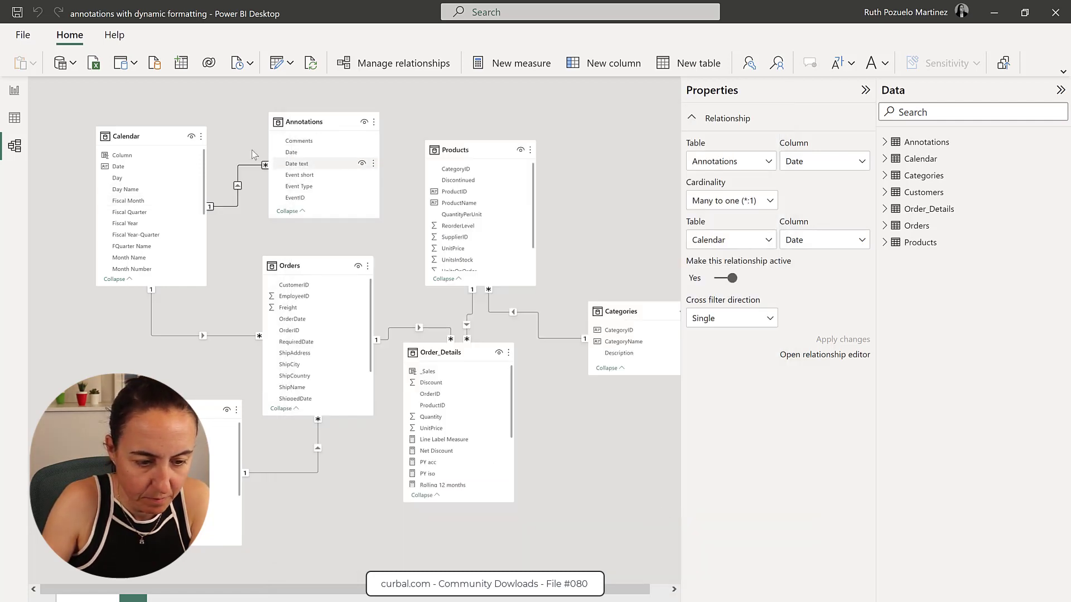
- Back on the report page, review the existing Sales measure's formula
click(16, 92)
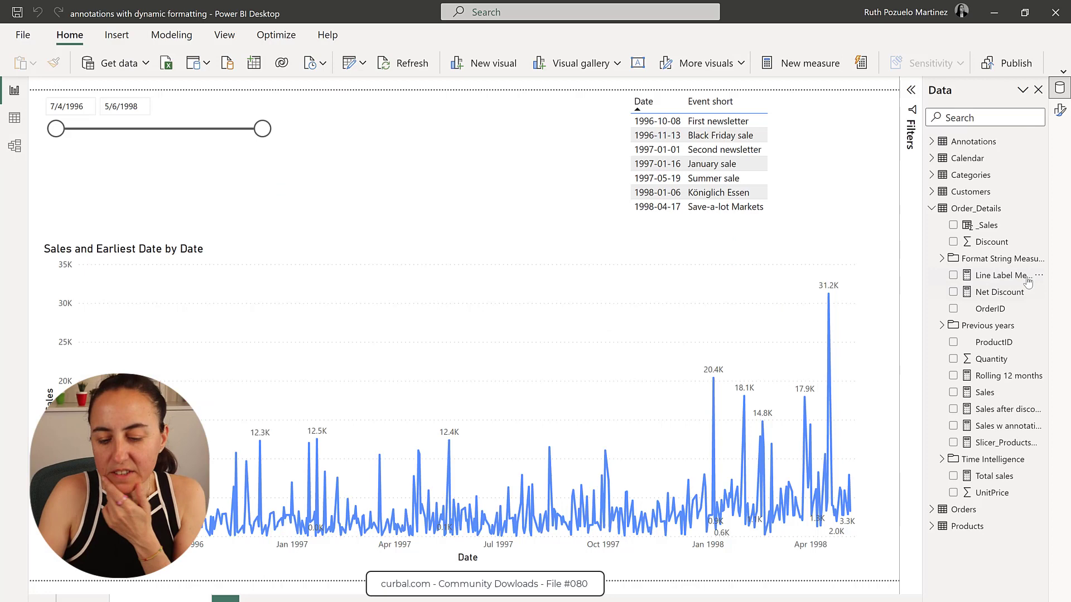
click(1007, 393)
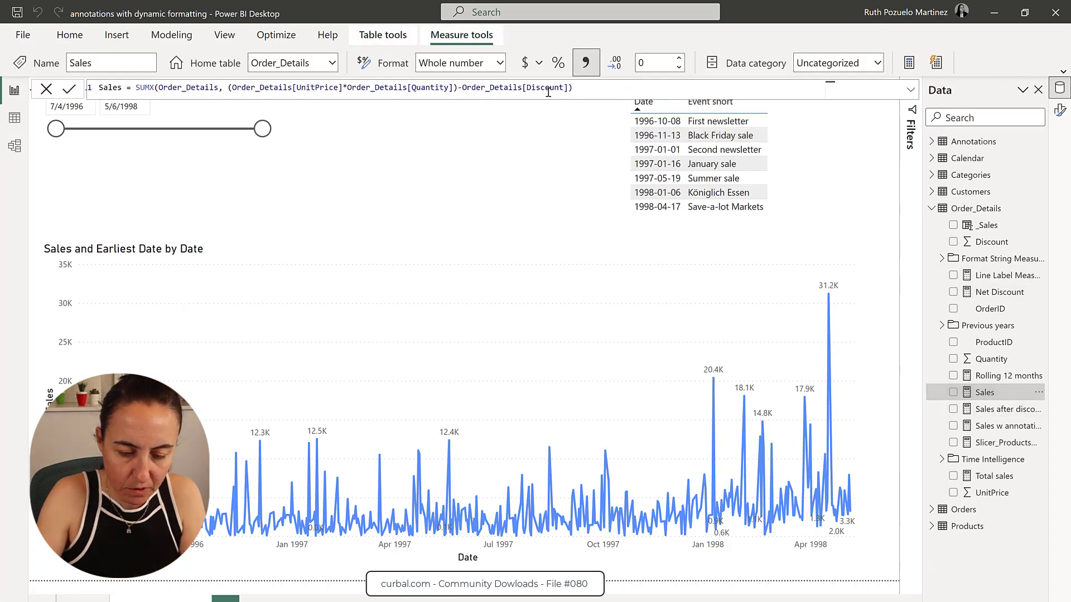
drag(576, 88, 2, 82)
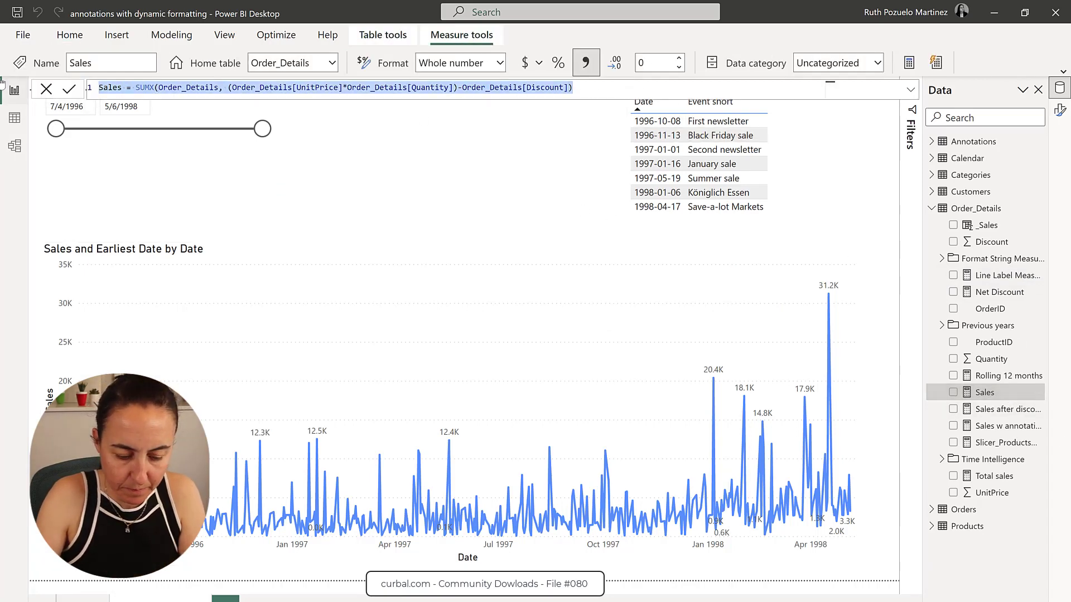
- Create the Order_Details measure 'Sales with annotations = [sales]' and close the formula editor
right_click(985, 210)
key(Escape)
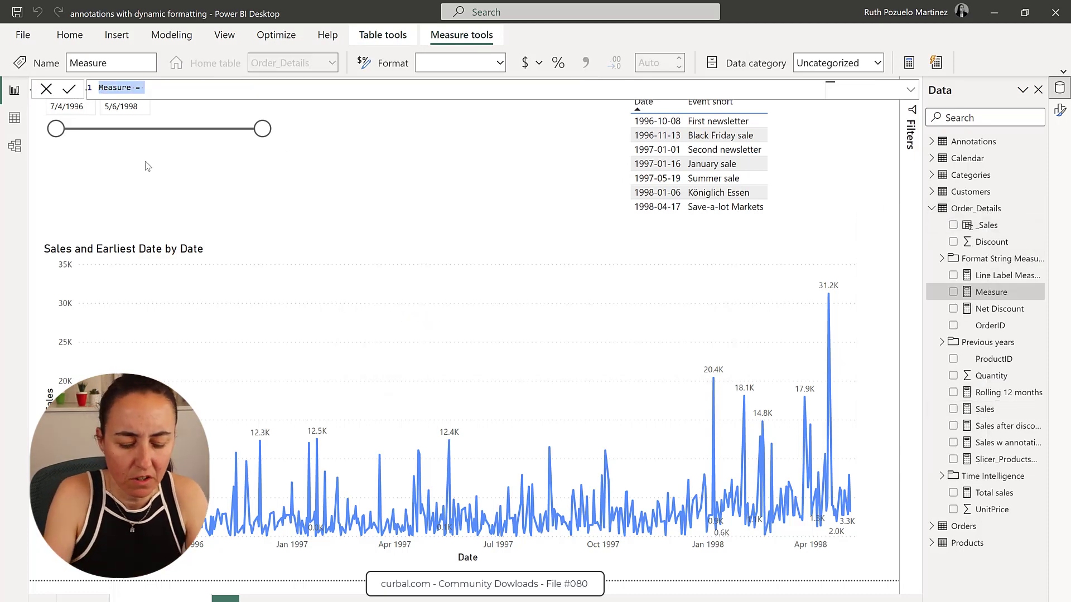
key(BackSpace)
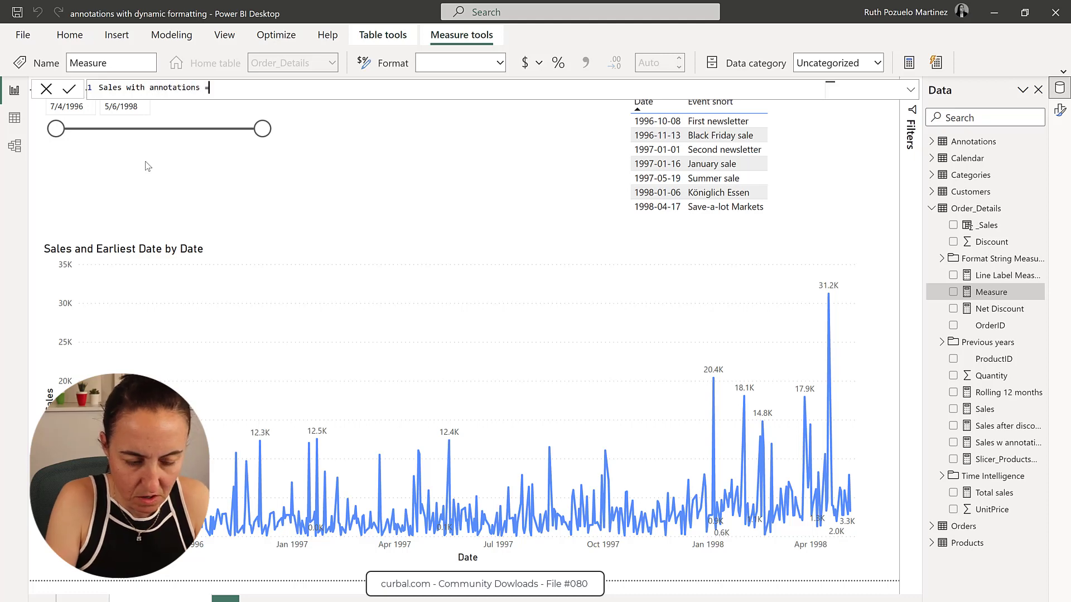
text(Sales with annotations =)
key(shift+Return)
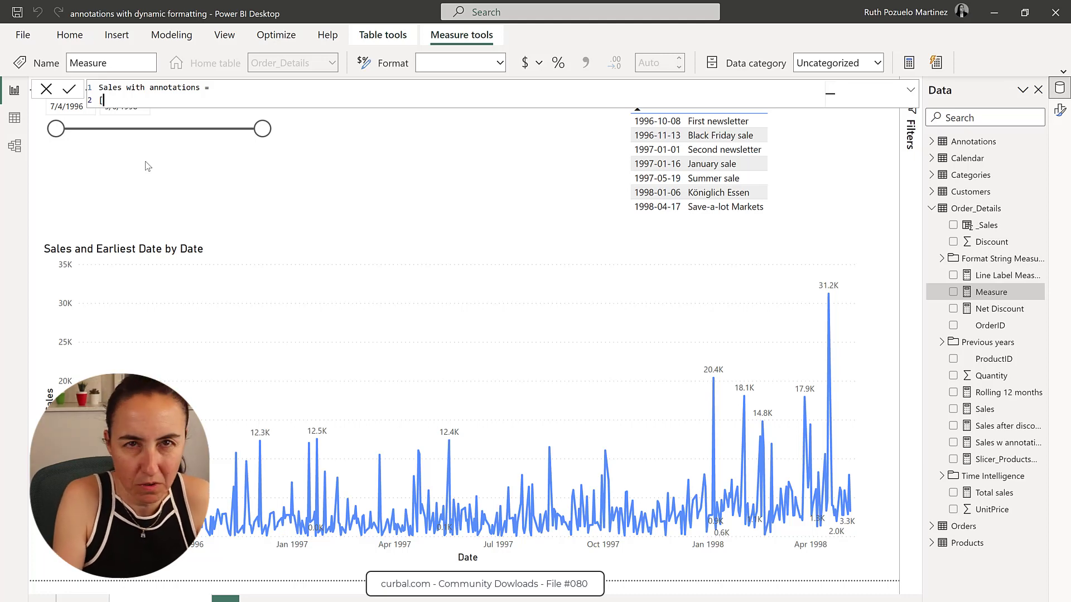
text([sales)
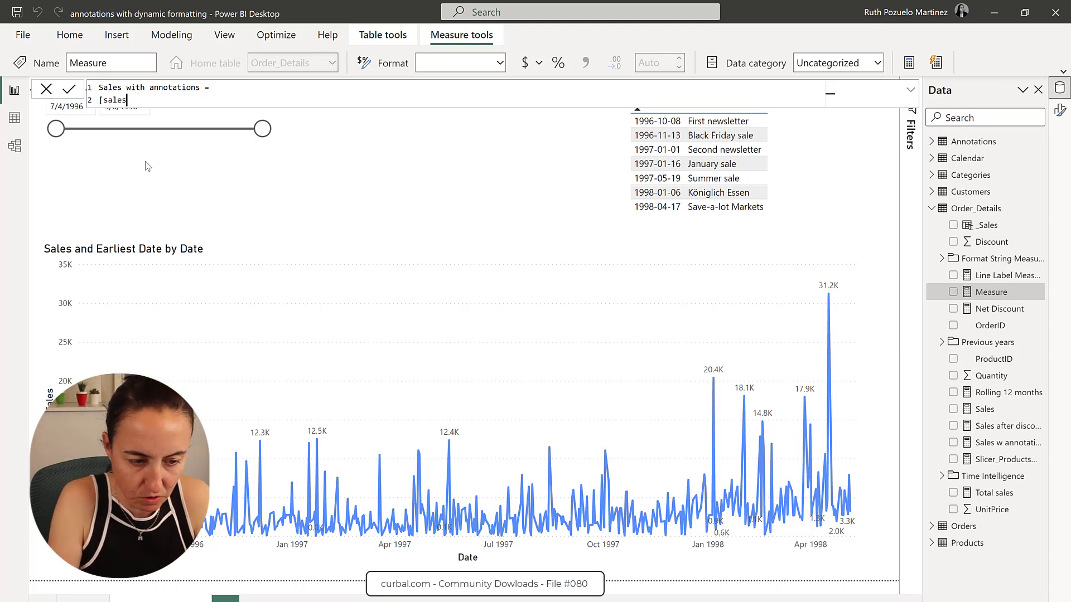
text(])
key(Return)
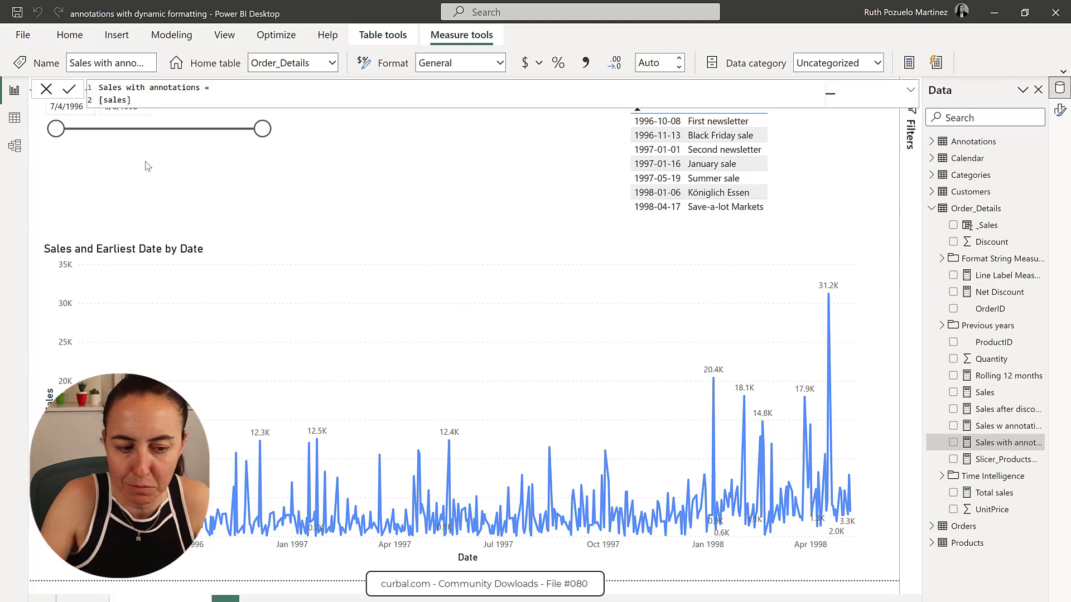
click(46, 90)
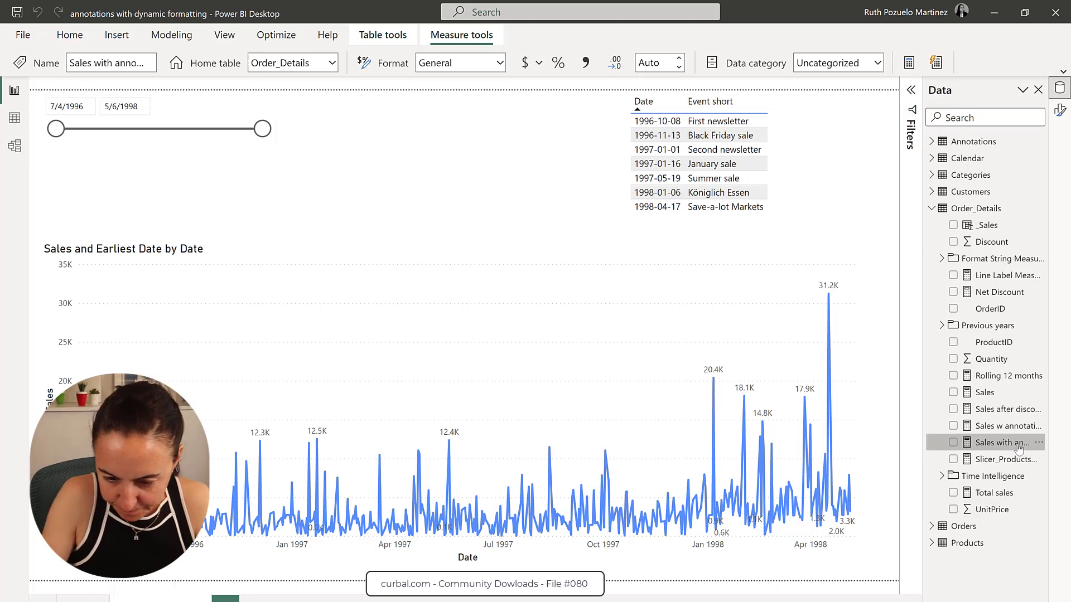
- Add the Sales with annotations measure to the sales line chart beside Sales
click(860, 322)
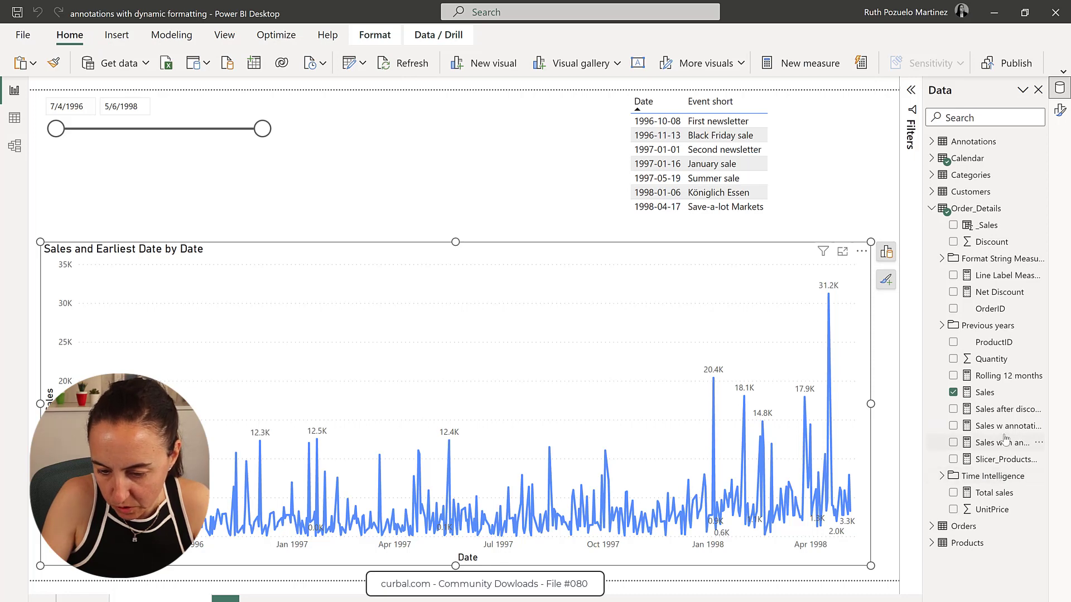
mouse_move(998, 442)
mouse_down()
mouse_move(725, 427)
mouse_move(543, 393)
mouse_up()
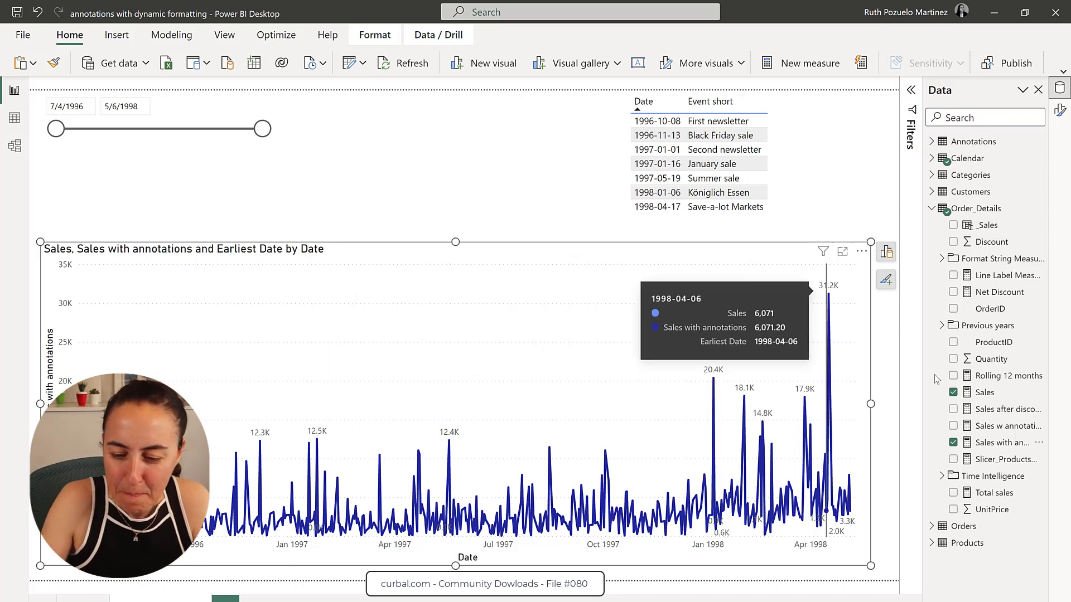
- Switch the Sales with annotations measure to a Dynamic format and edit its format string
click(1002, 443)
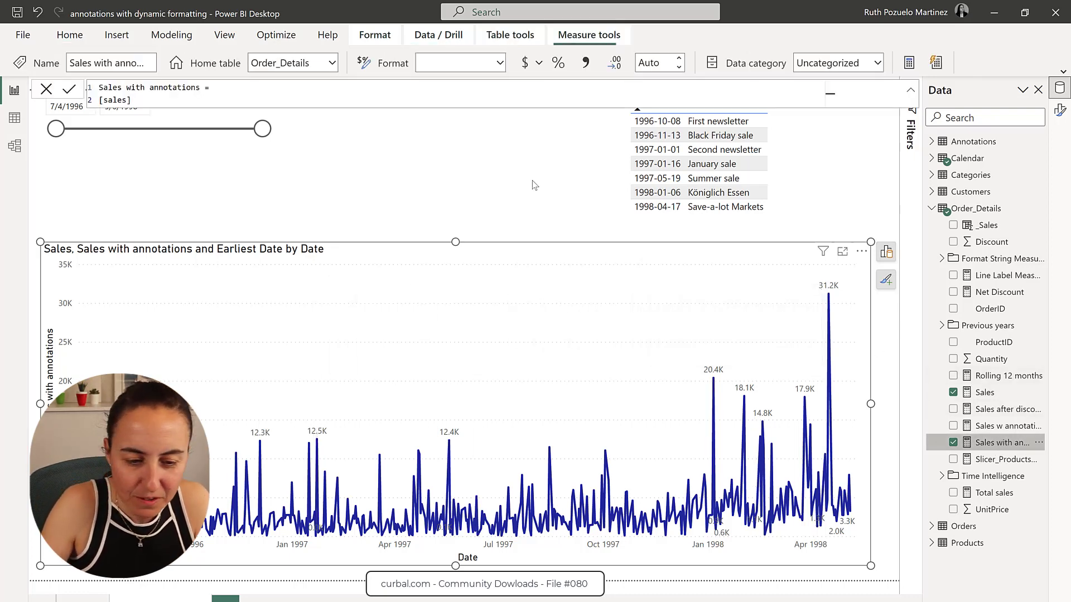
click(499, 62)
click(461, 223)
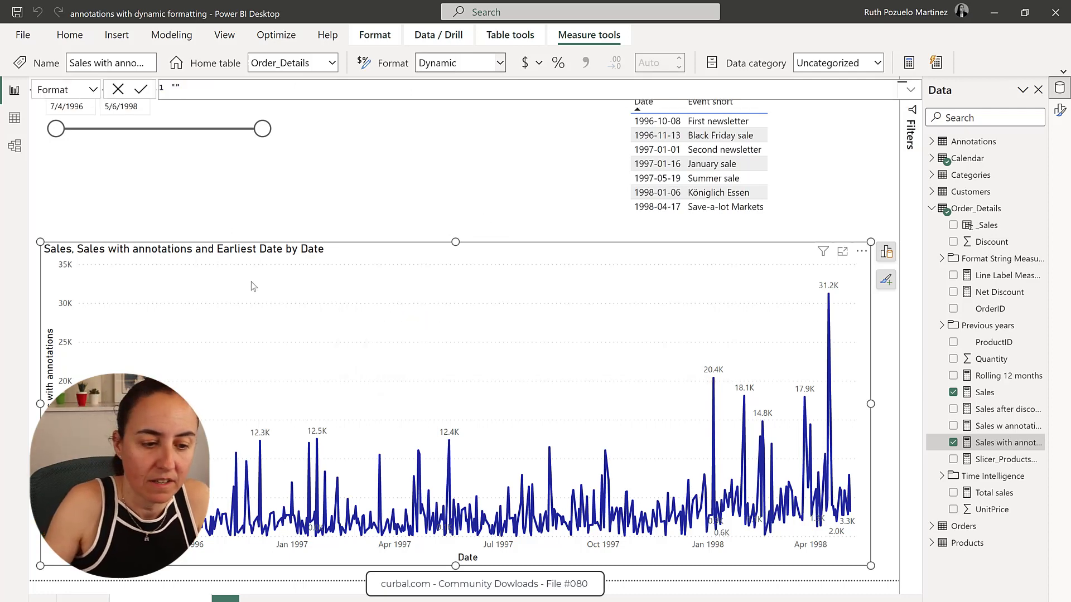
click(92, 89)
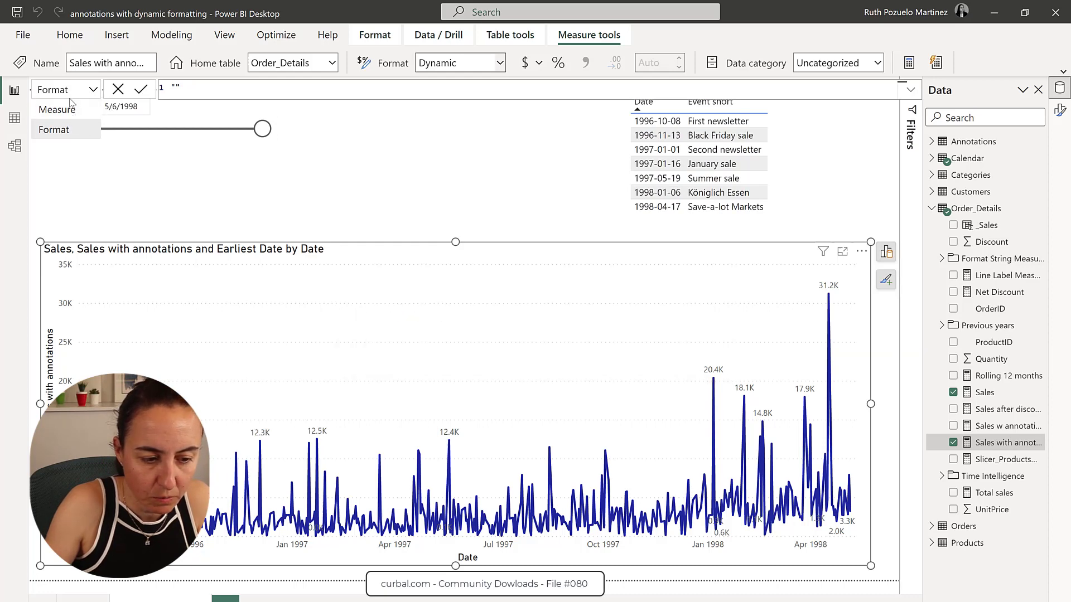
click(254, 92)
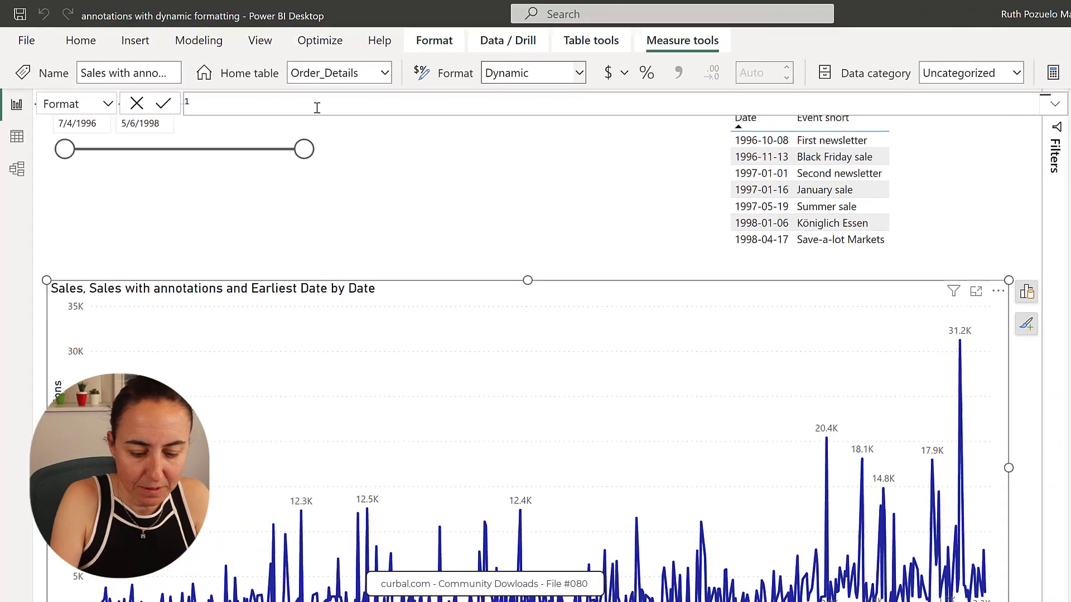
- Define the variable annotDate = SELECTEDVALUE(Annotations[Date]), followed by return
text(V)
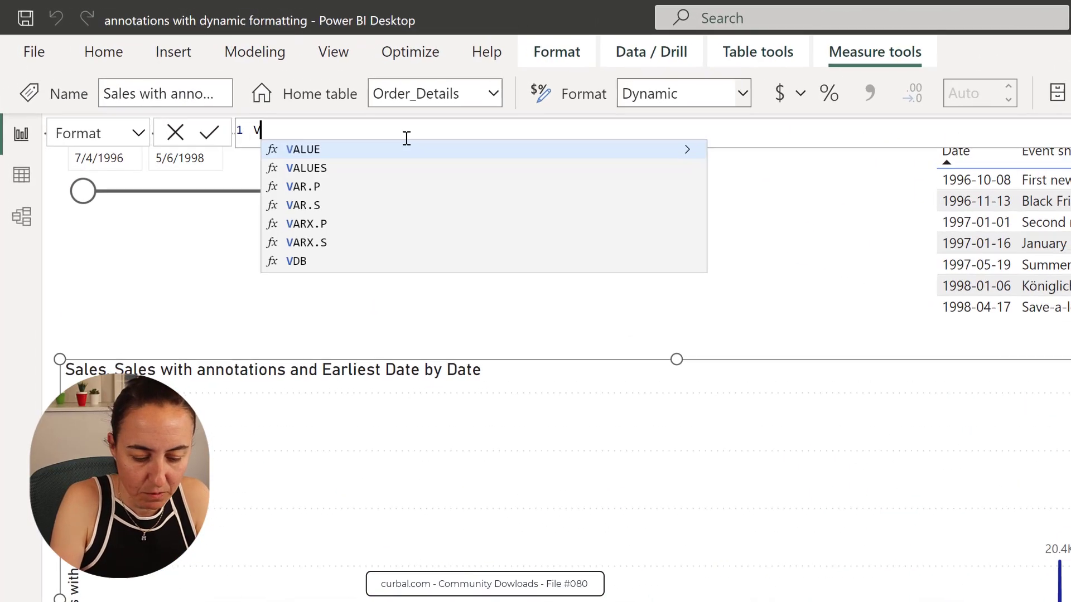
text(AR se)
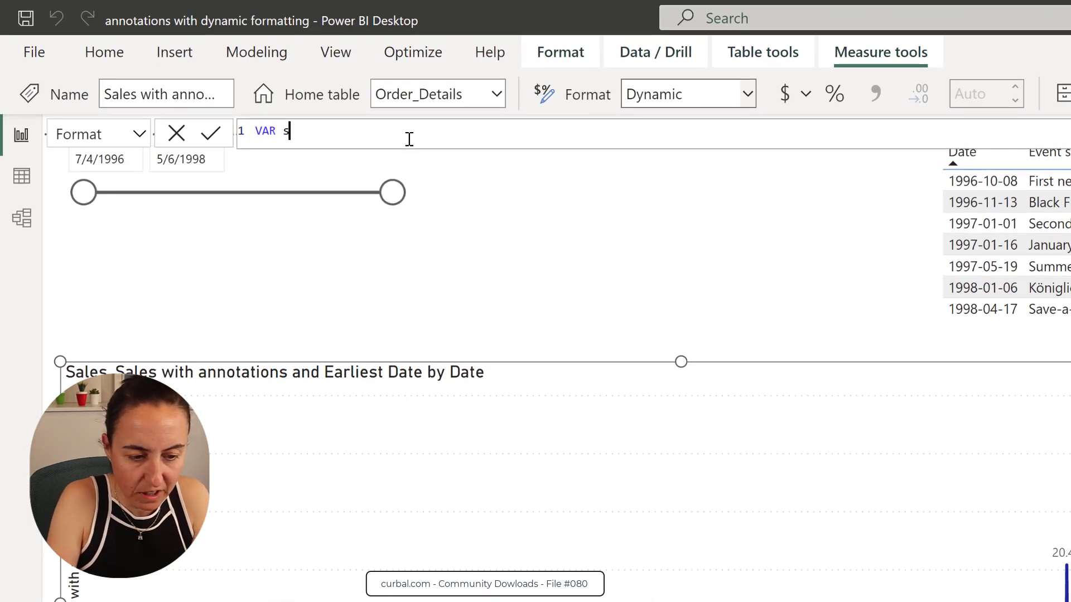
key(BackSpace)
text(ann)
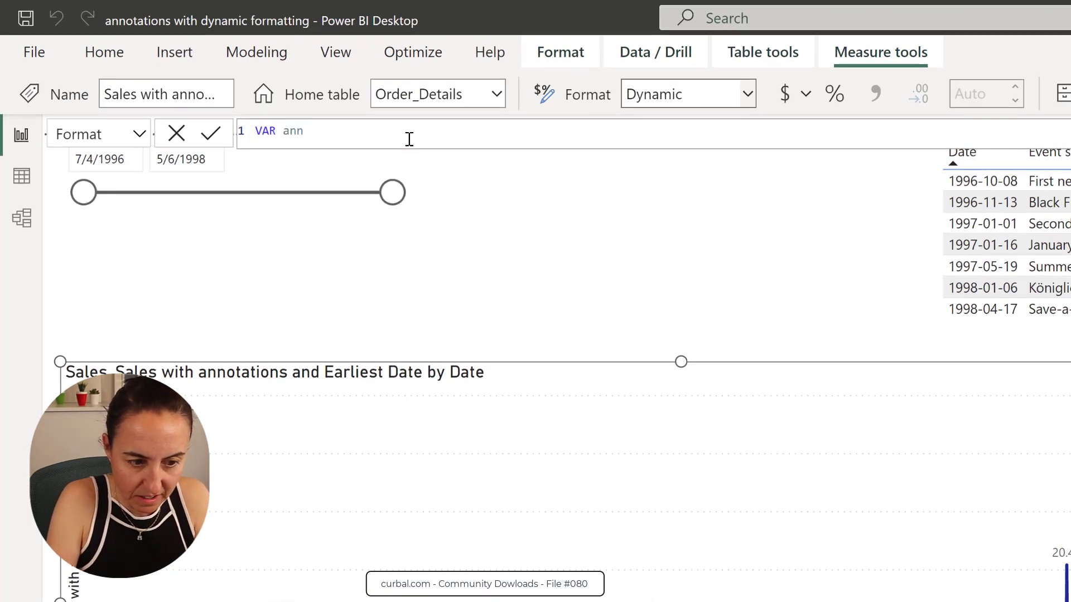
text(otDate = sele)
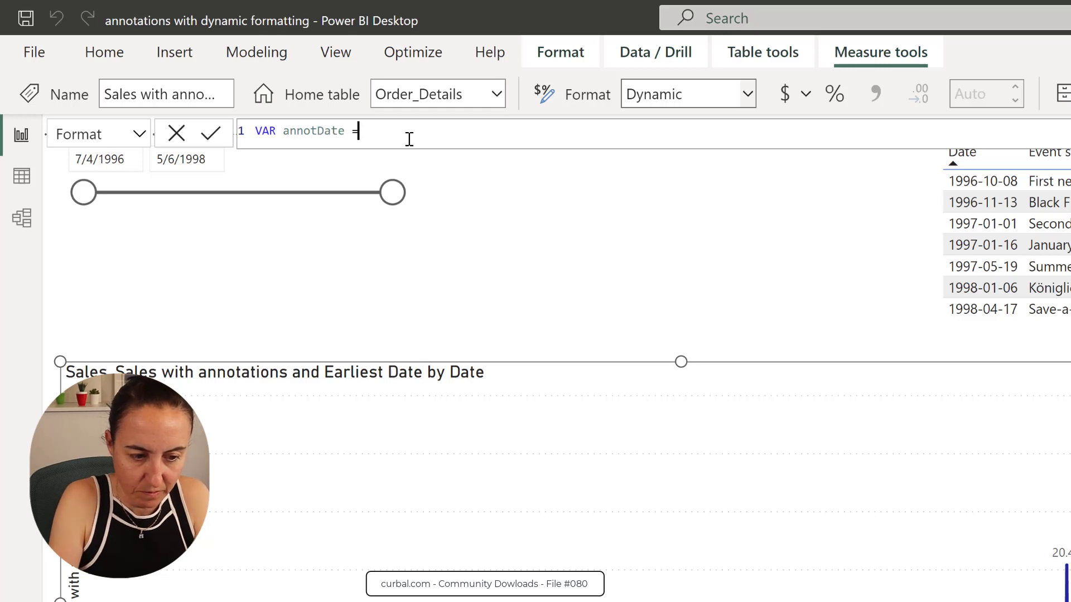
key(Down)
key(Down)
key(Down)
key(Down)
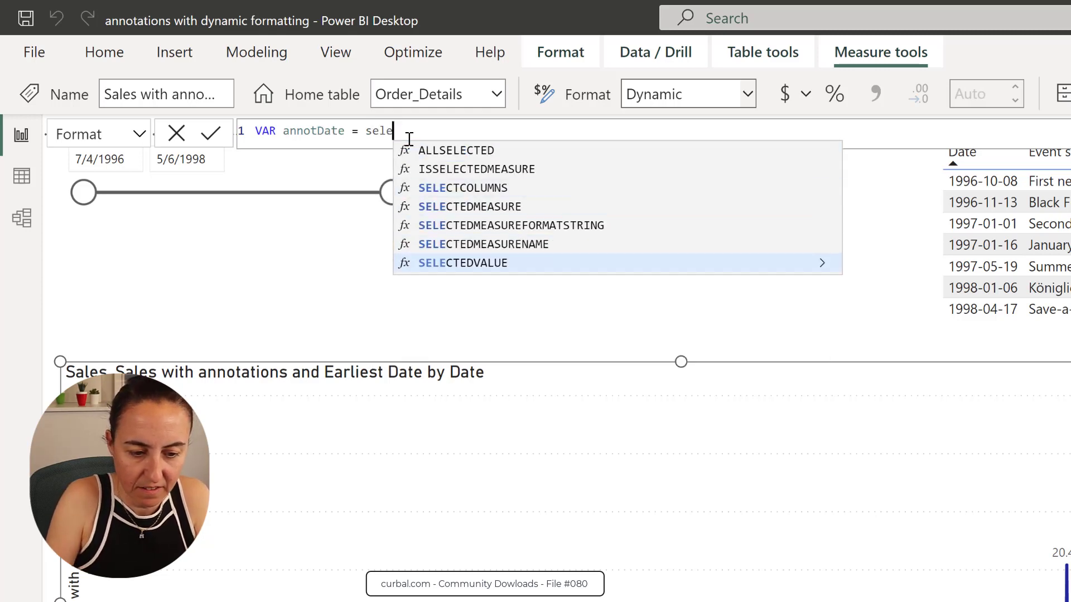
key(Tab)
key(Down)
key(Down)
key(Down)
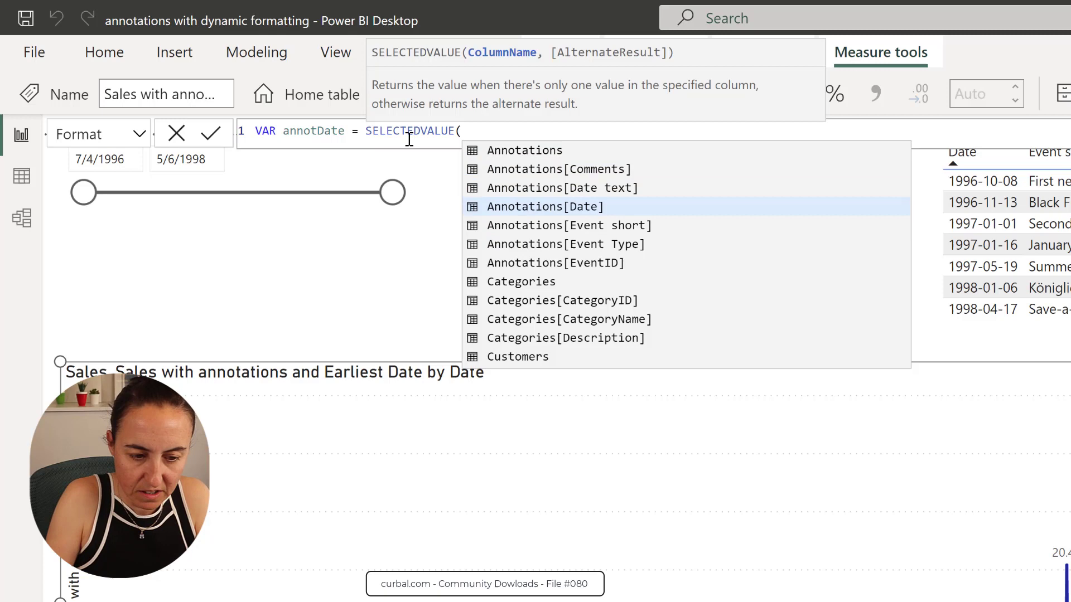
key(Tab)
text())
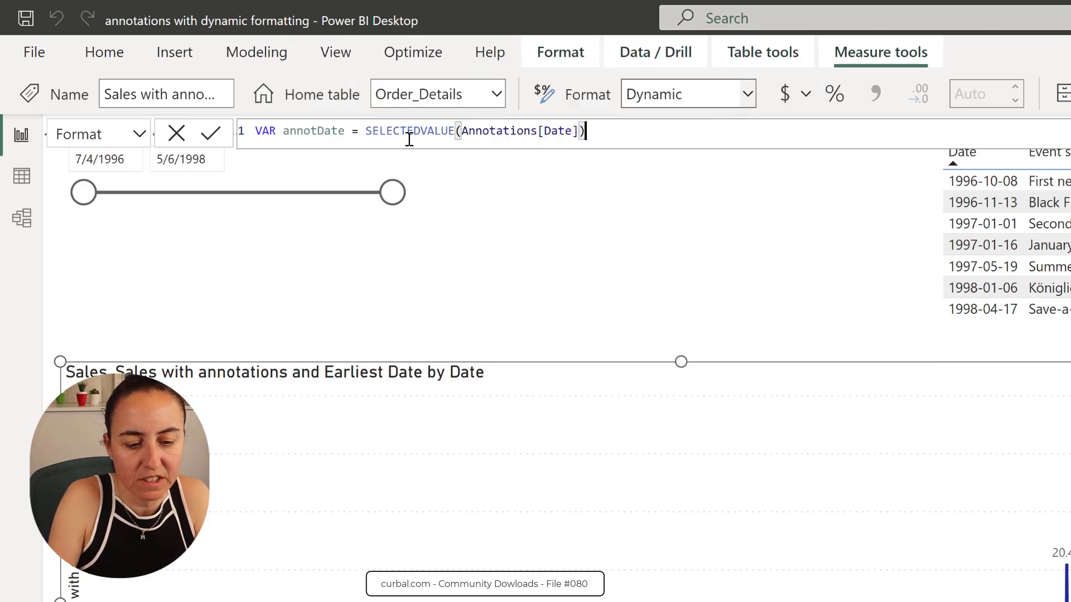
key(shift+Return)
text(return)
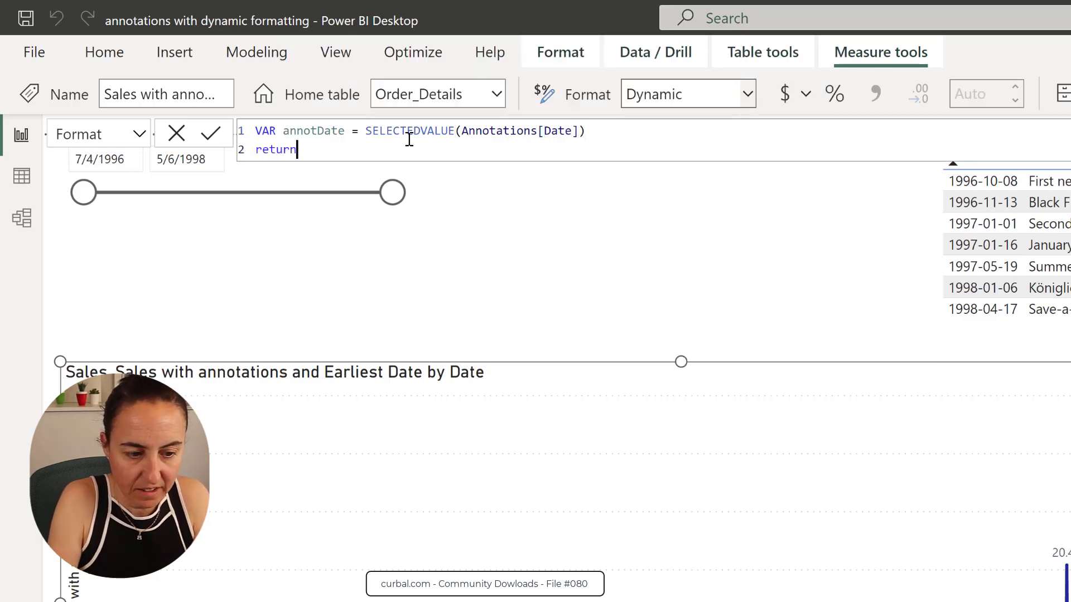
key(shift+Return)
- Start the result expression with SWITCH(TRUE(),
text(swe)
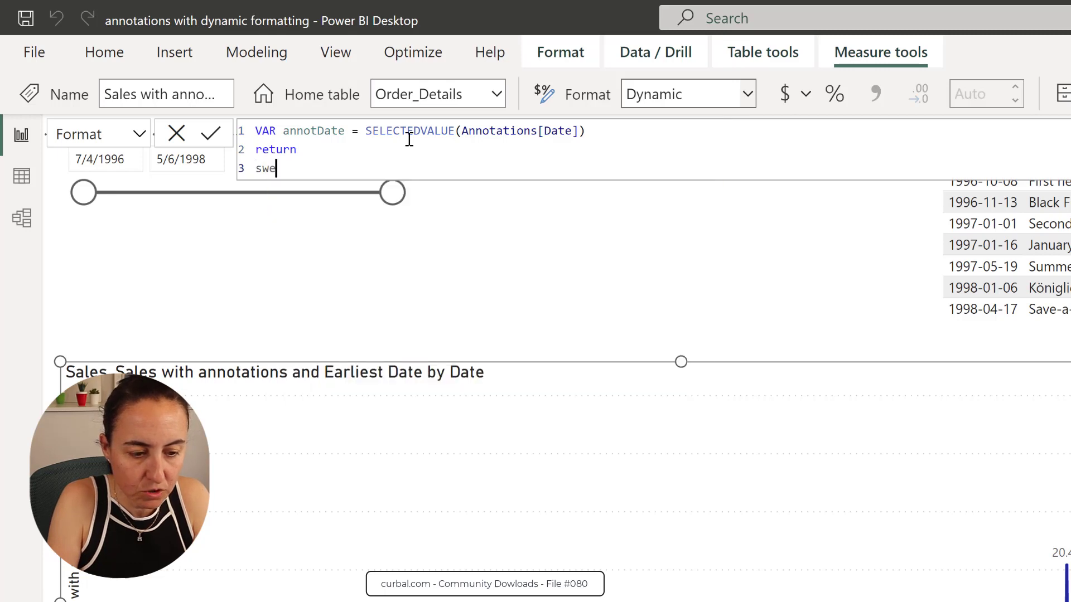
key(BackSpace)
key(Tab)
text(t)
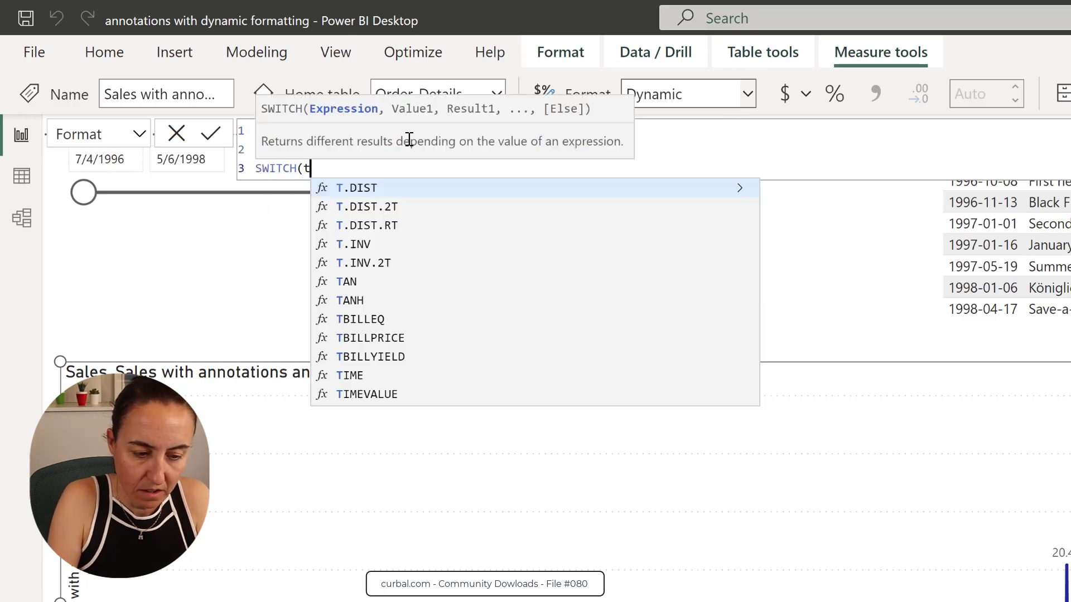
text(r)
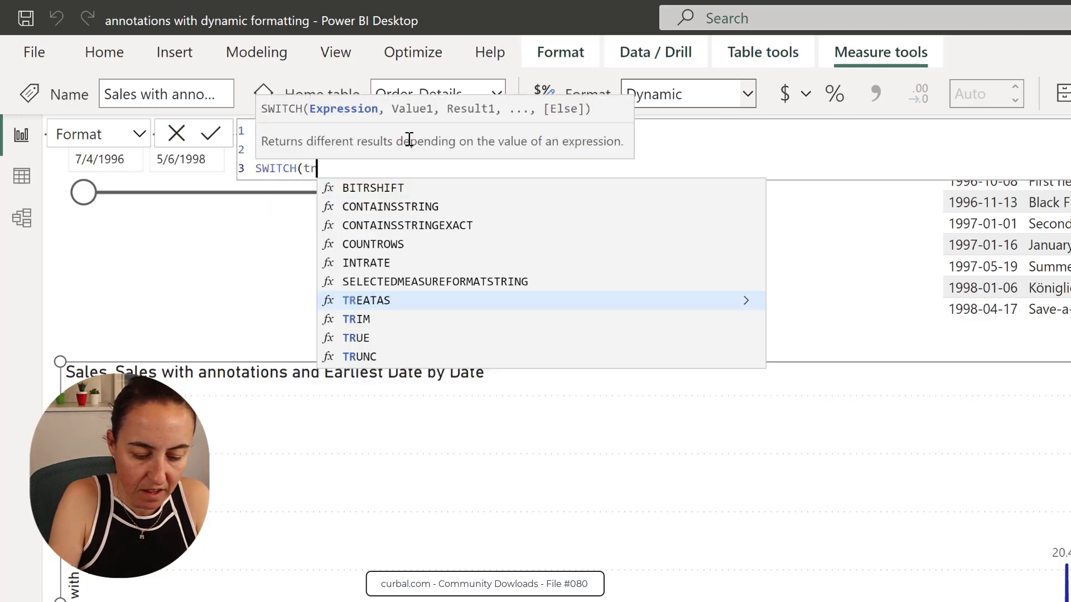
text(ue)
key(Tab)
text(,)
key(shift+Return)
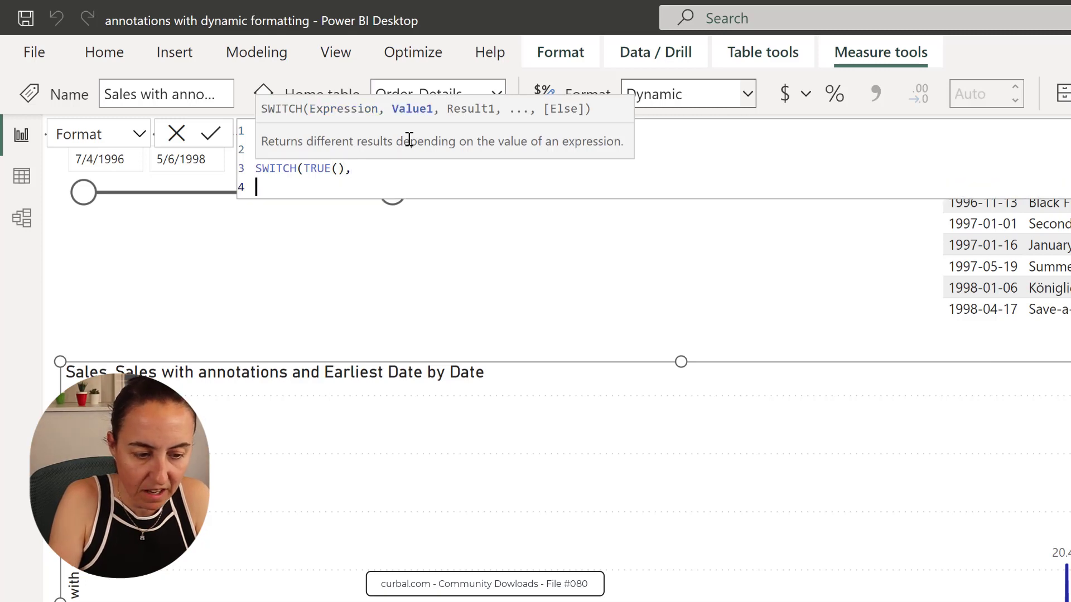
- Add the condition SELECTEDVALUE('Calendar'[Date]) = annotDate
text(c)
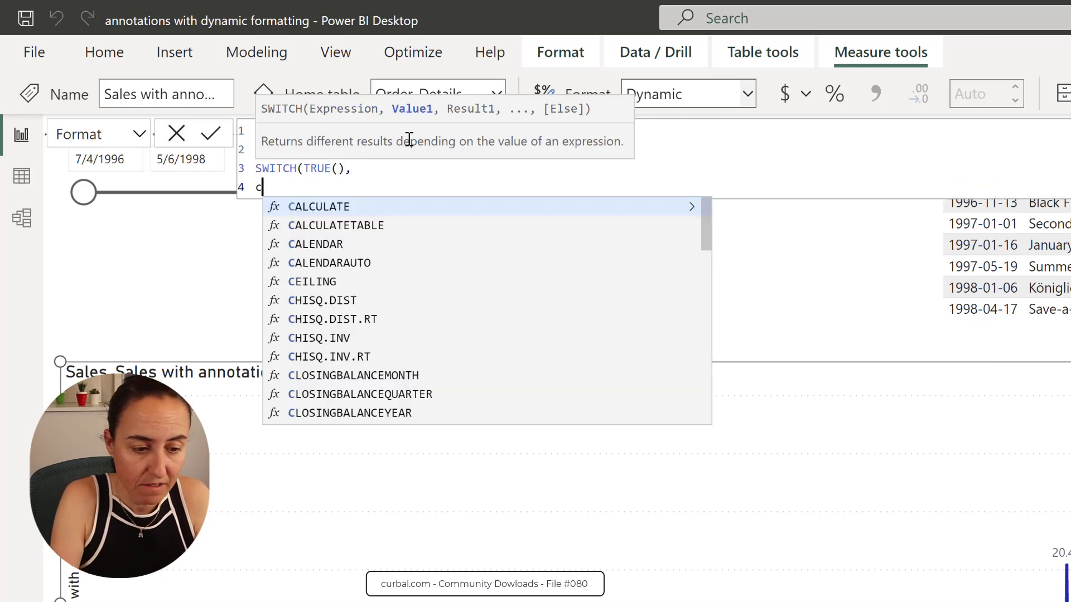
key(BackSpace)
text(swel)
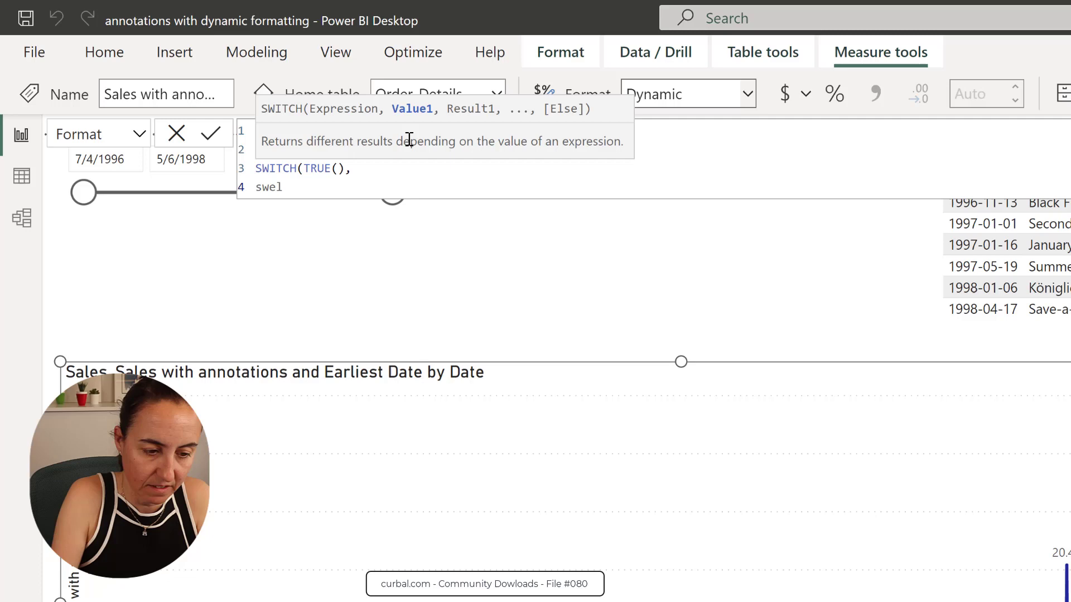
key(BackSpace)
key(BackSpace)
key(BackSpace)
key(BackSpace)
text(cale)
key(BackSpace)
key(BackSpace)
key(BackSpace)
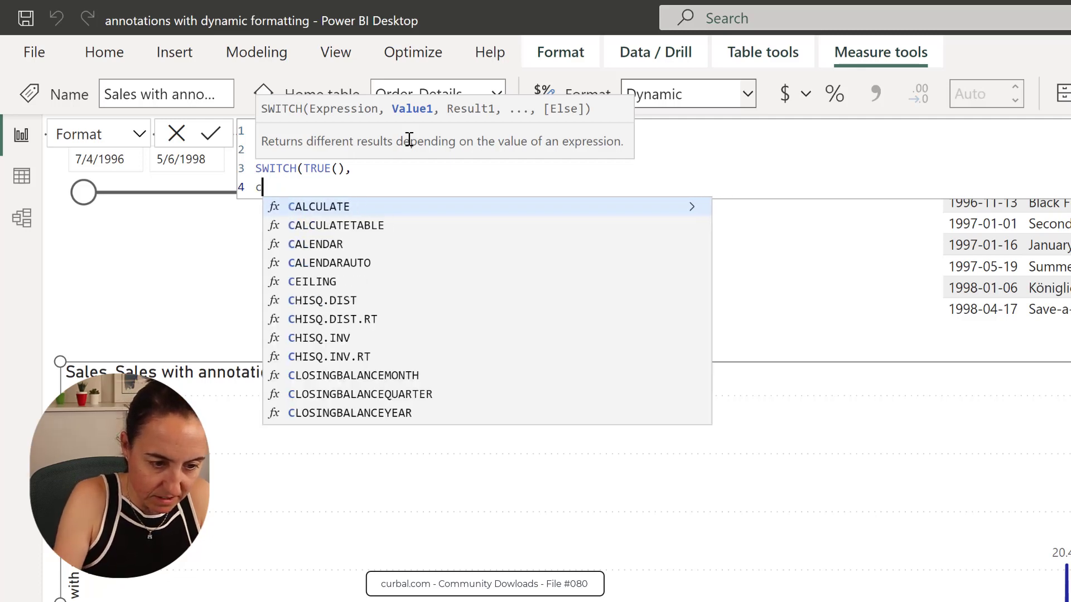
key(BackSpace)
text(sele)
key(Down)
key(Down)
key(Down)
key(Down)
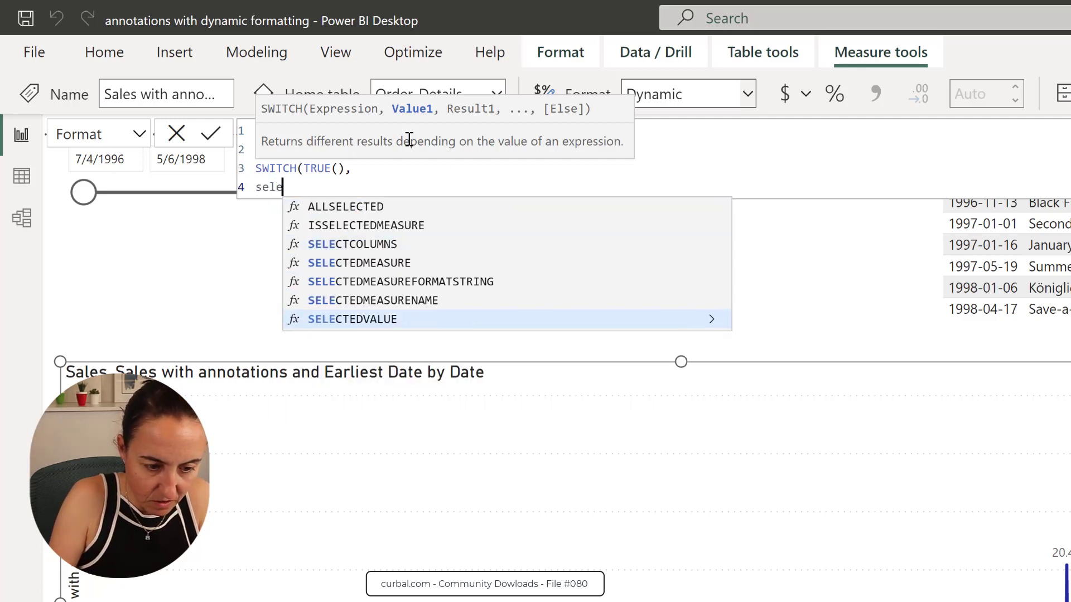
key(Tab)
text('cale)
key(Down)
key(Down)
key(Tab)
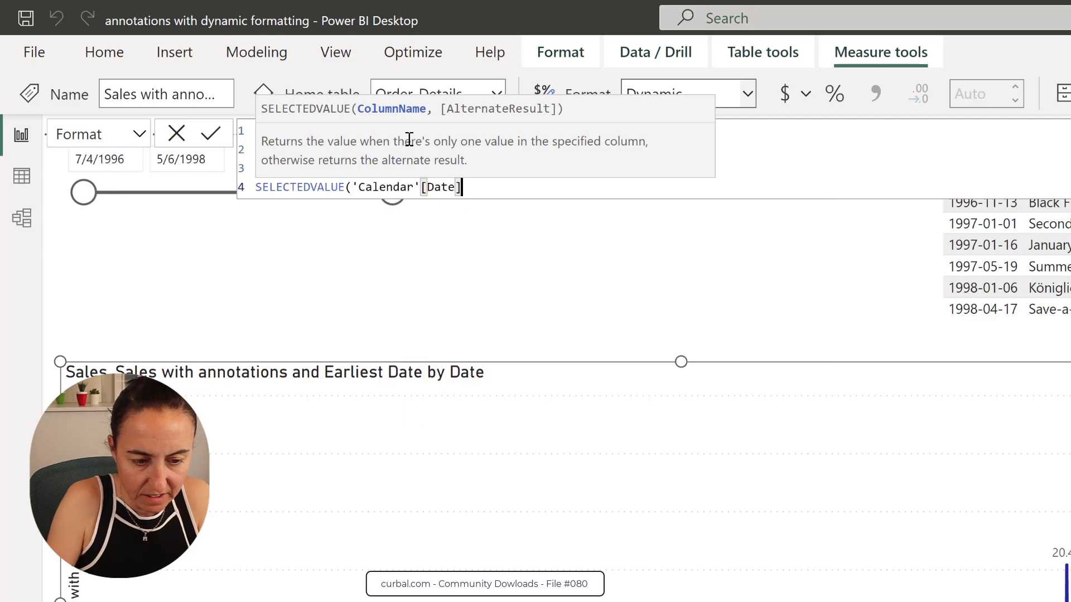
text()= )
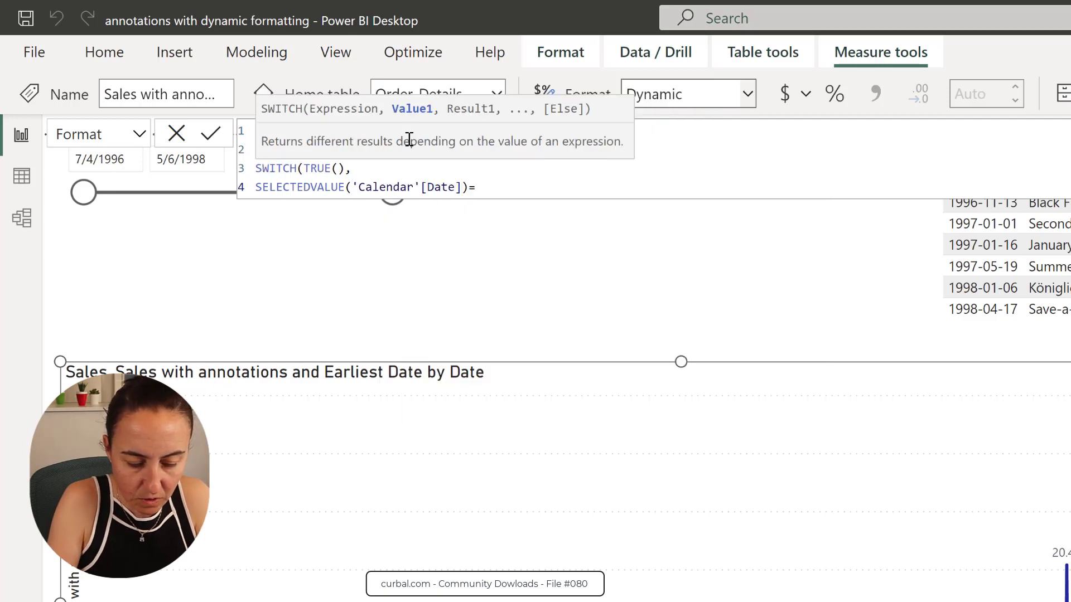
text(annot)
key(Tab)
- Return SELECTEDVALUE(Annotations[Event short]) on a match, otherwise BLANK(), closing the SWITCH
text(,)
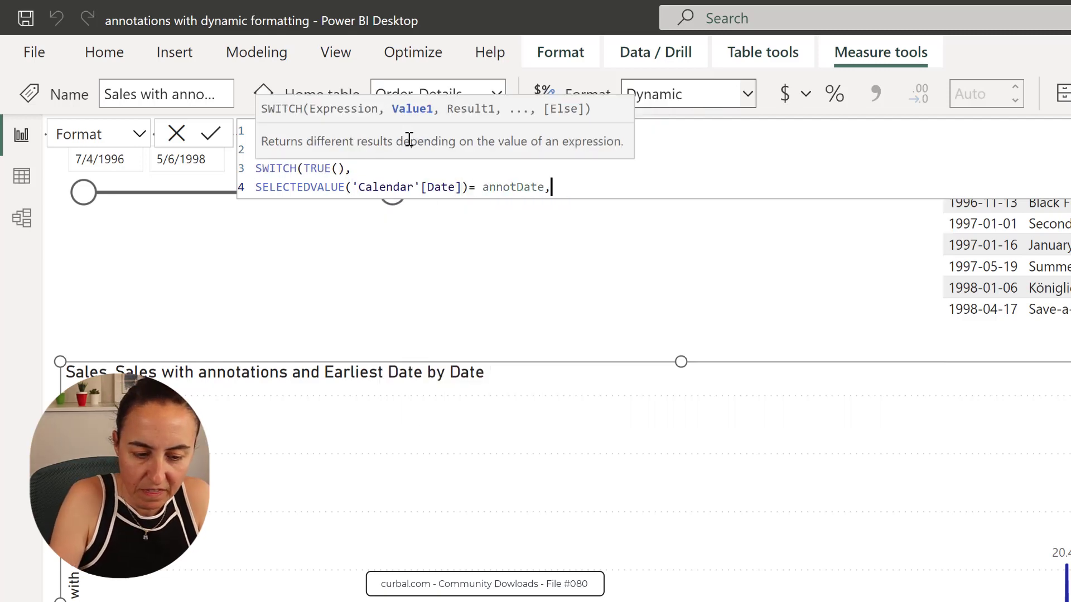
text( se)
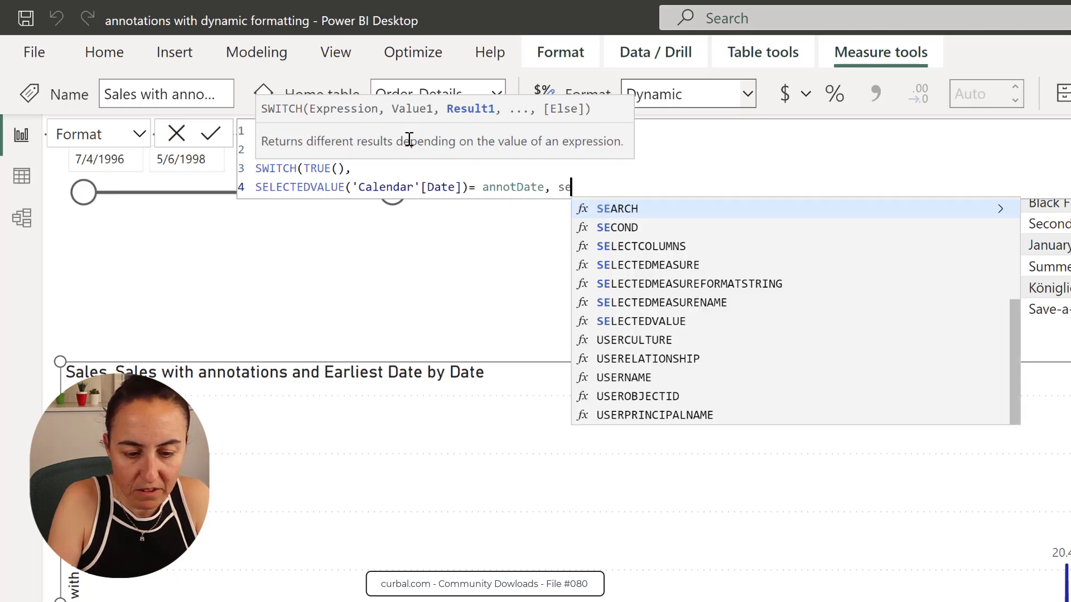
text(lec)
key(Down)
key(Down)
key(Down)
key(Down)
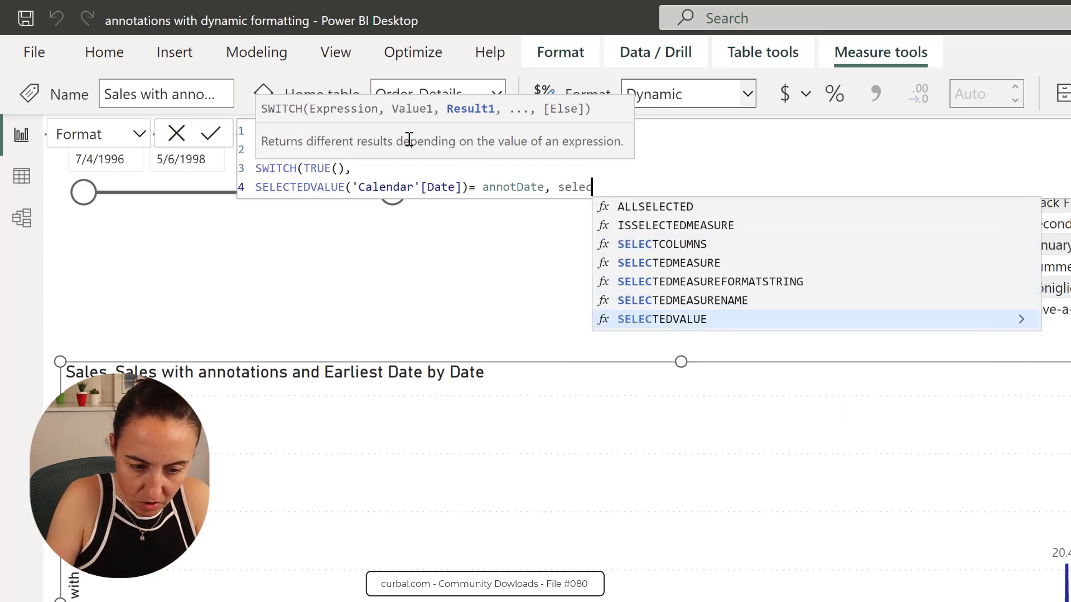
key(Tab)
text((eve)
key(Tab)
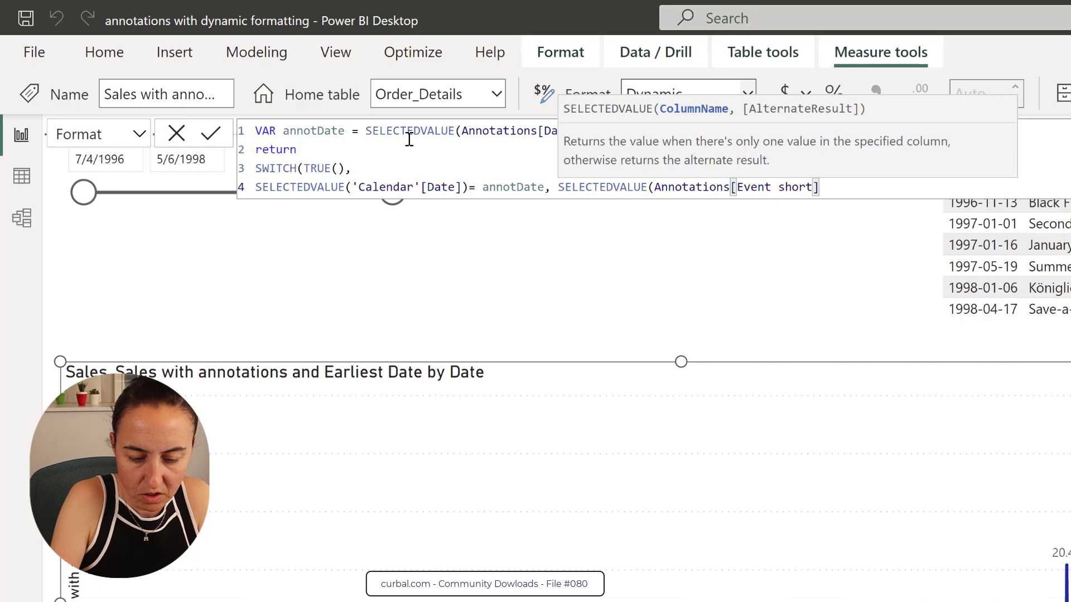
text(), )
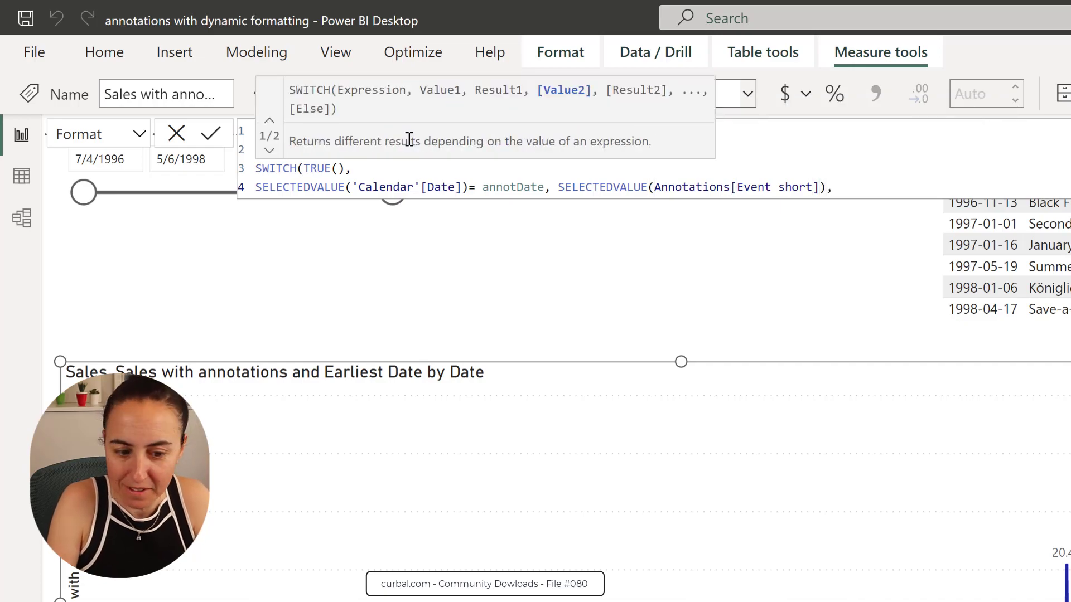
text(bla)
key(Tab)
text(()))
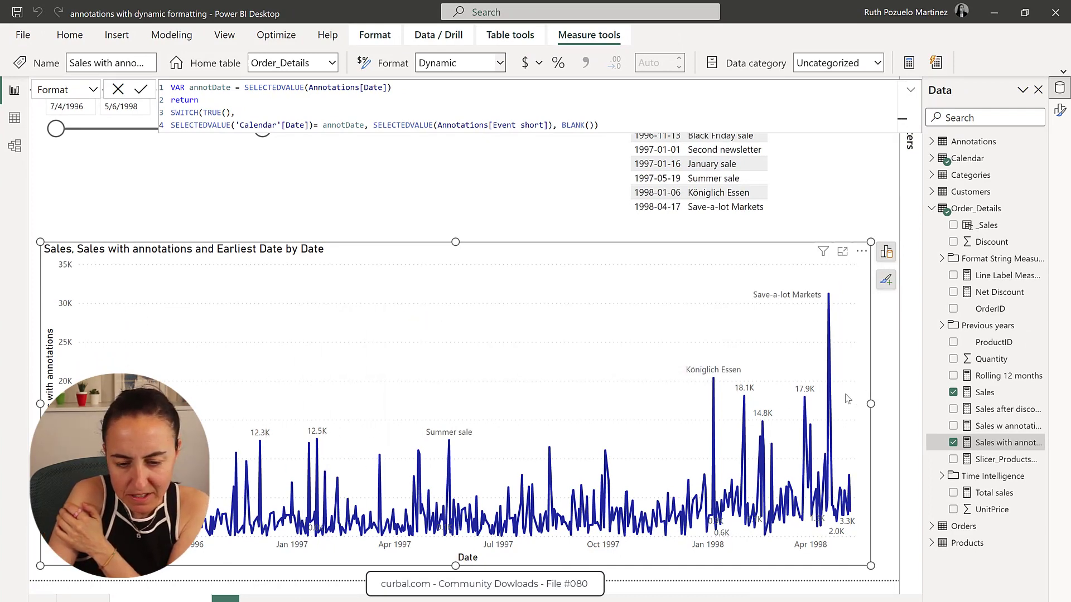
- Replace the BLANK() fallback with 0, then with the empty string """"
mouse_move(836, 403)
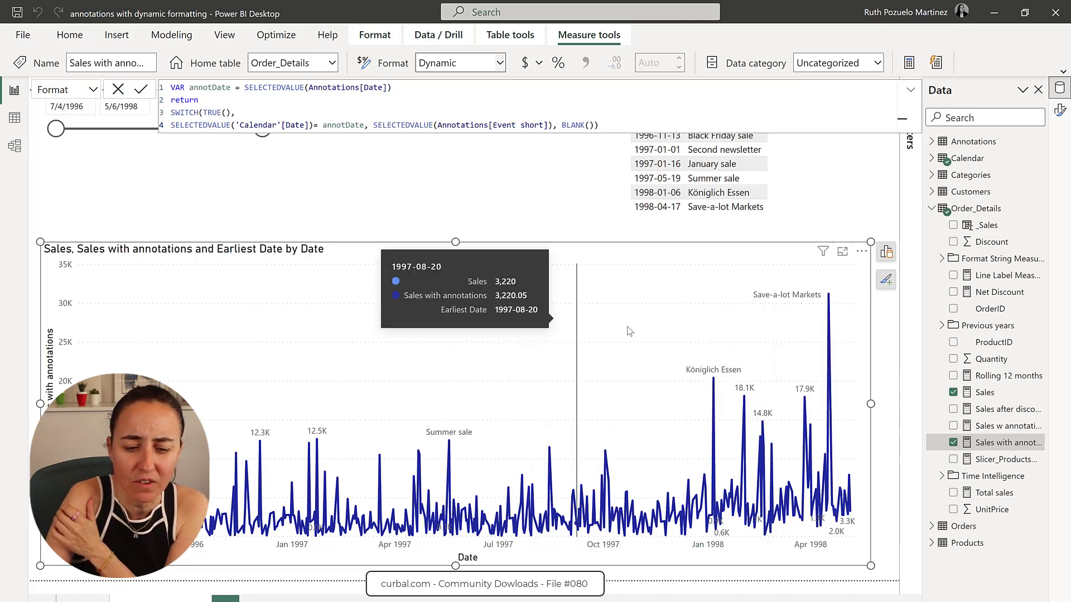
drag(561, 125, 589, 125)
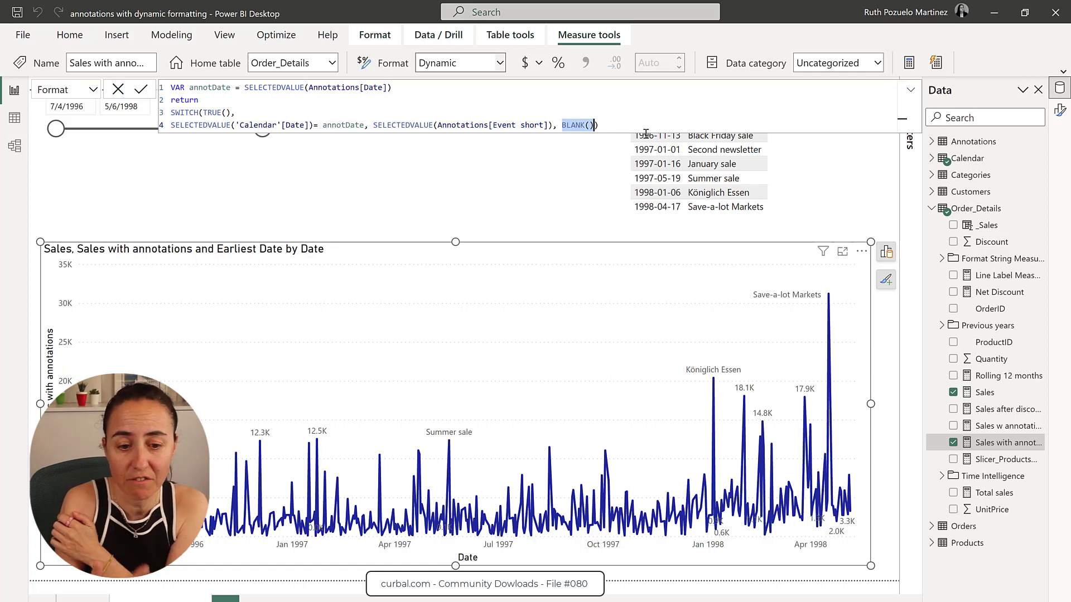
text(0)
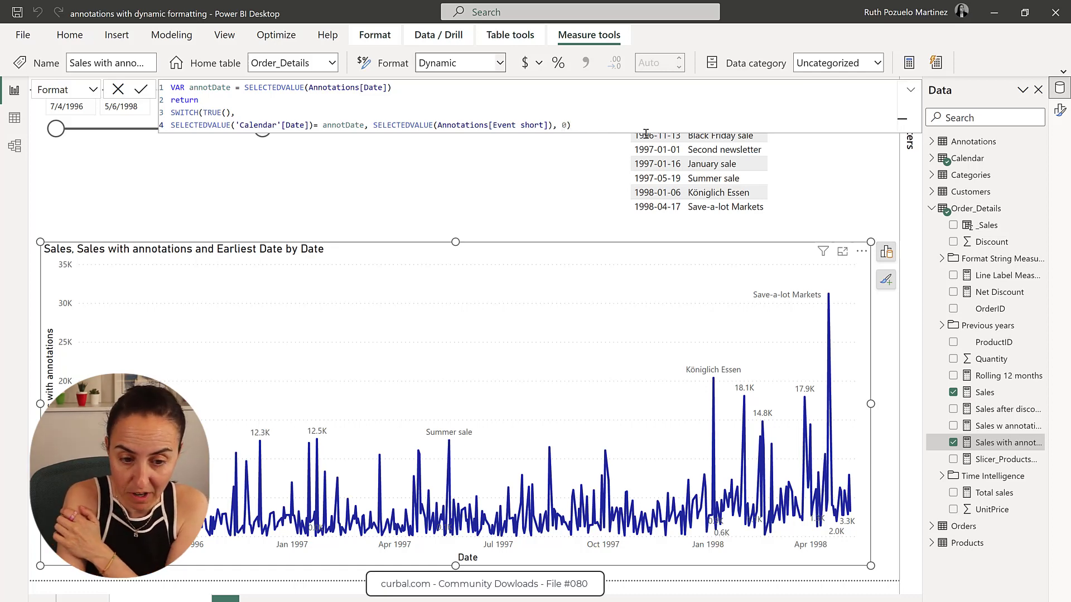
key(Return)
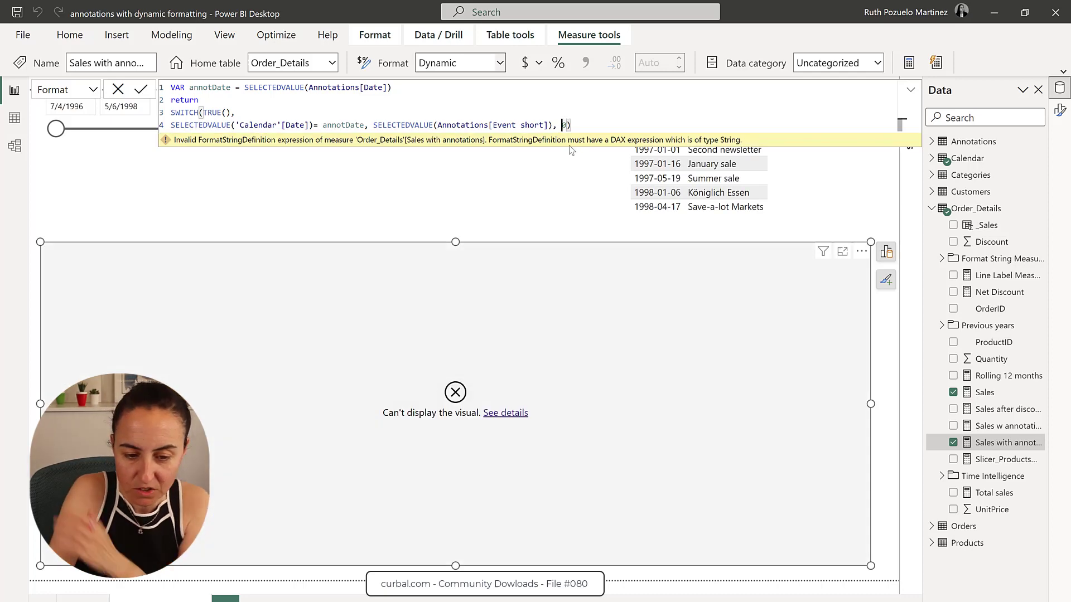
text(""")
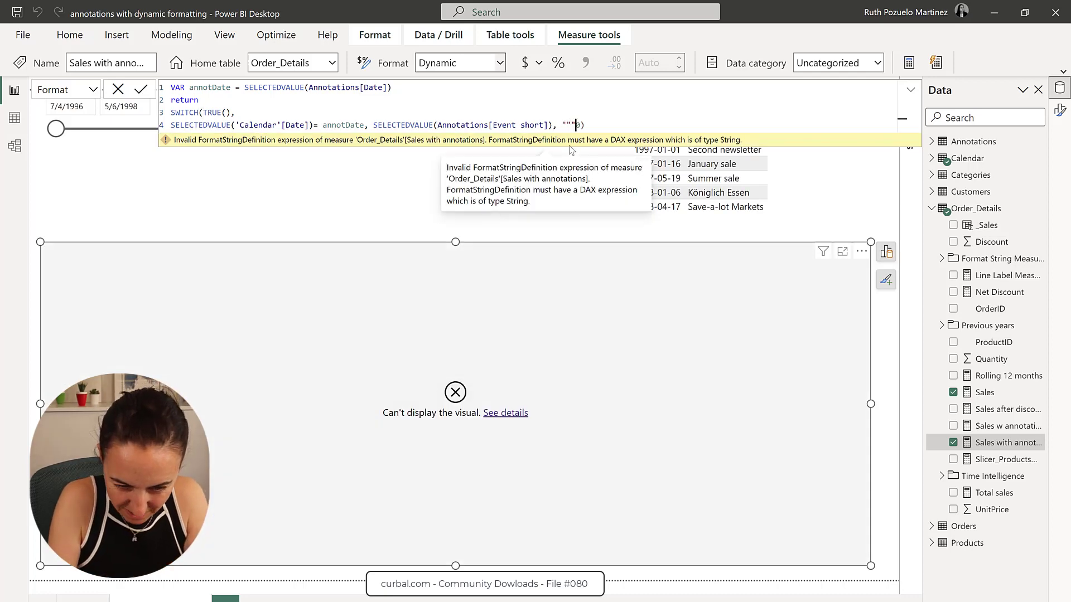
text(")
key(Delete)
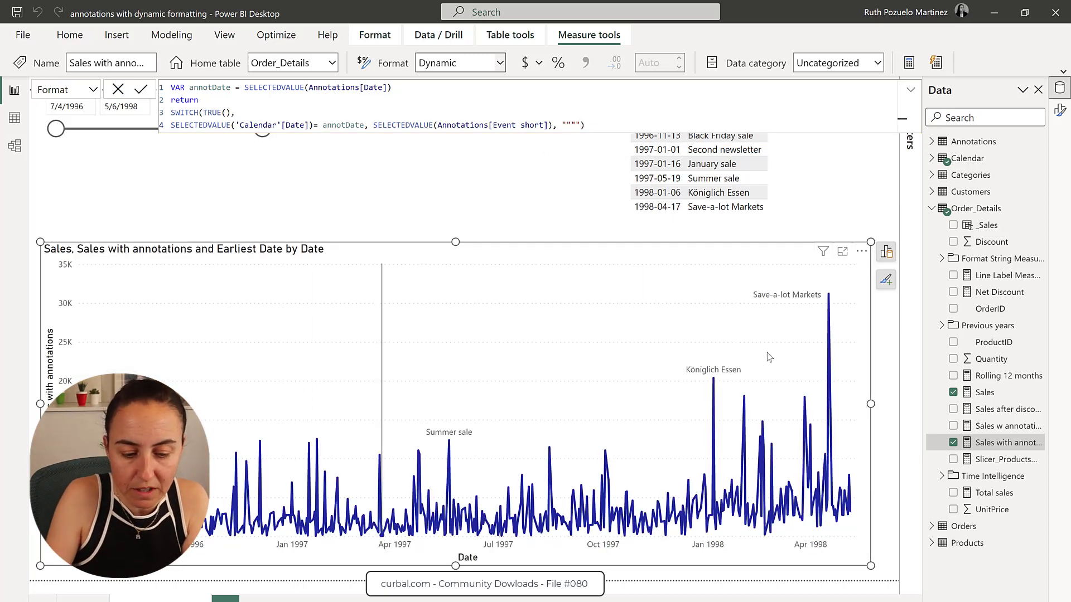
- Deselect the chart to close the formula bar and view the event-labelled peaks
click(408, 192)
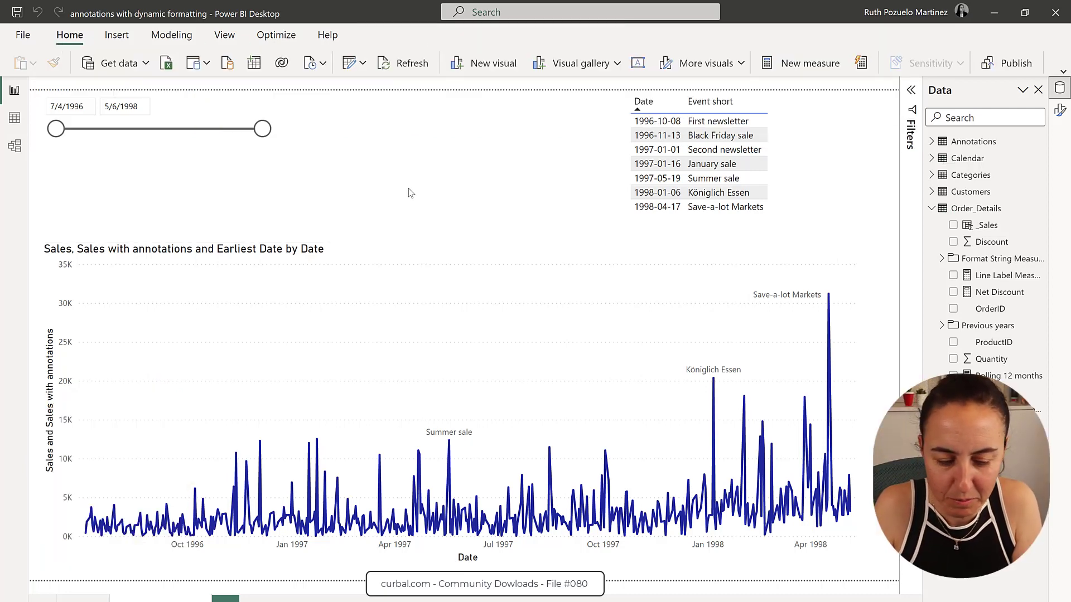
mouse_move(460, 426)
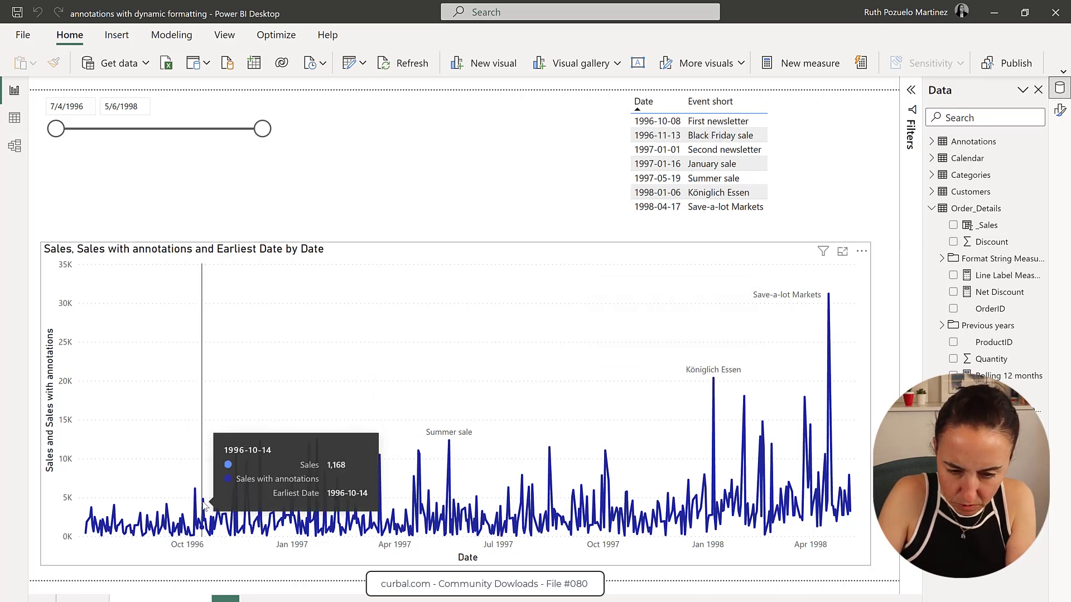
- Adjust the date slicer's end handle so the range runs 7/4/1996 to 2/15/1998
drag(262, 129, 100, 128)
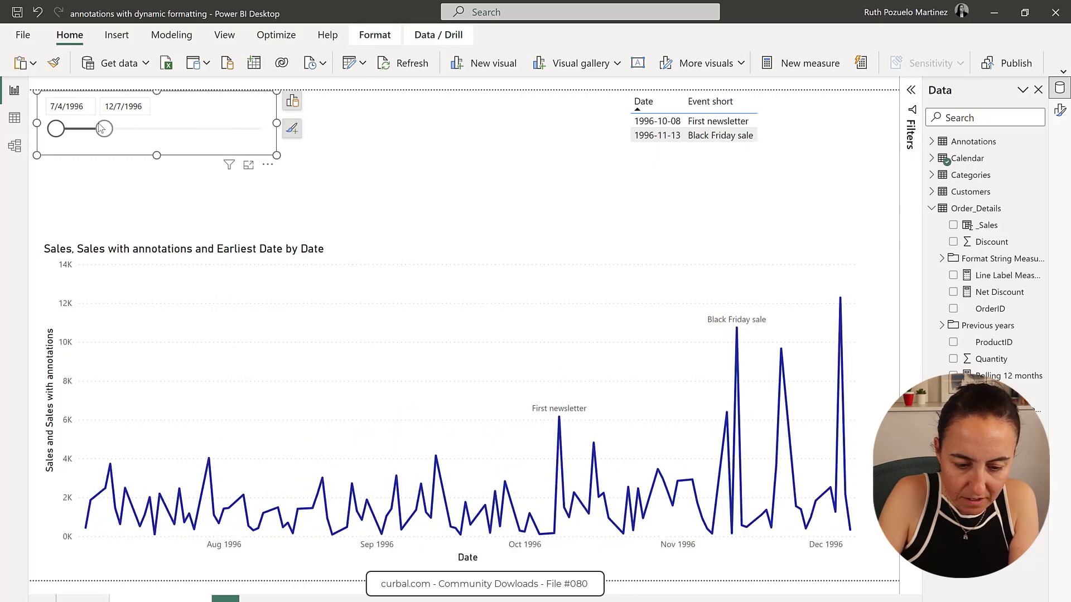
drag(101, 128, 238, 139)
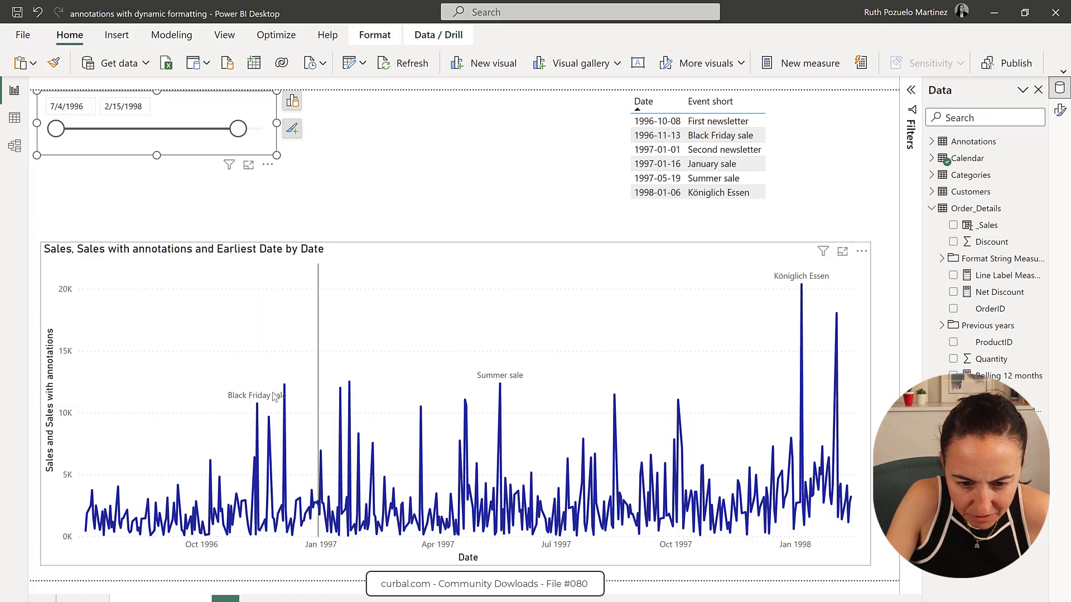
mouse_move(308, 388)
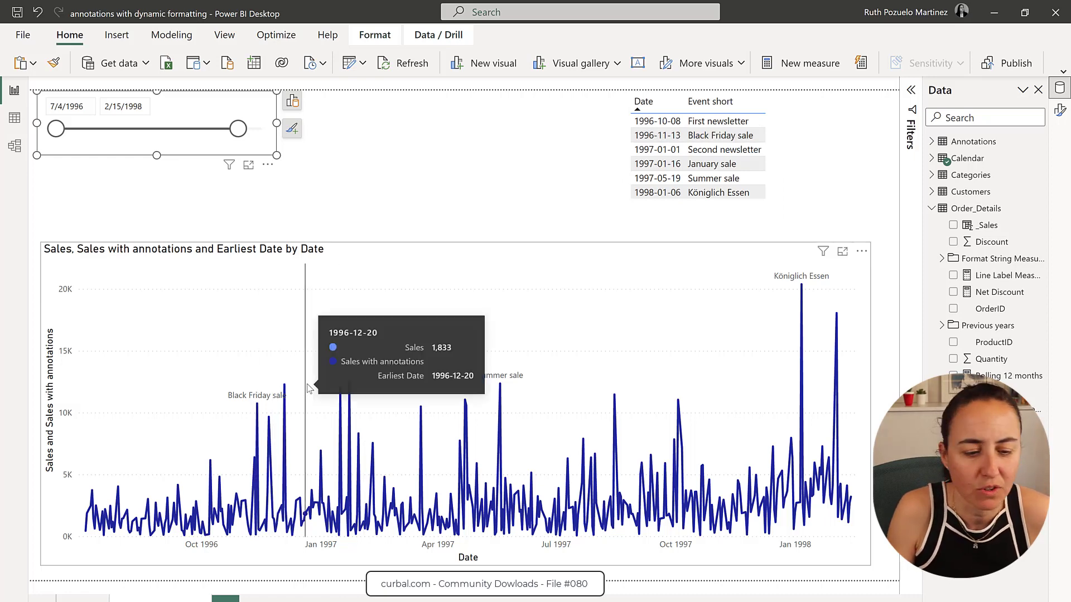